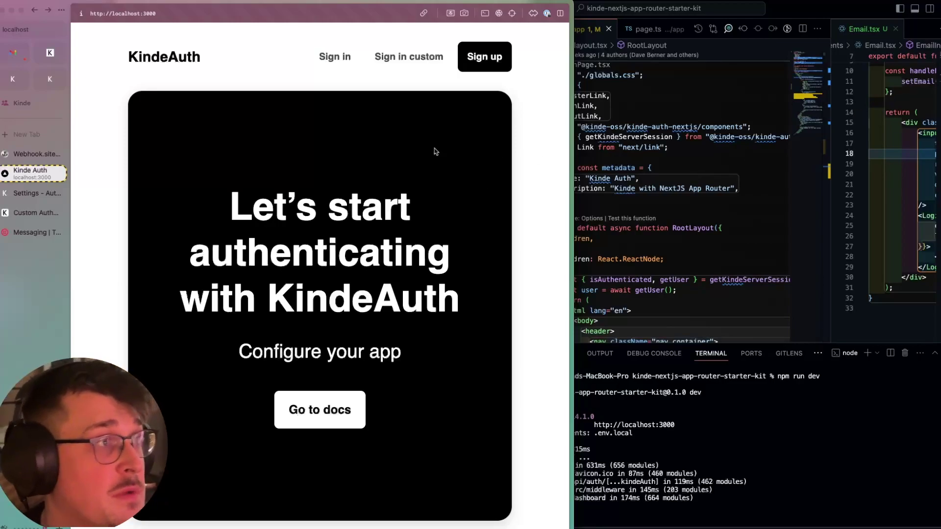
Start signing in from the KindeAuth starter app header to reach Kinde's 'Welcome back' page.
left_click(337, 55)
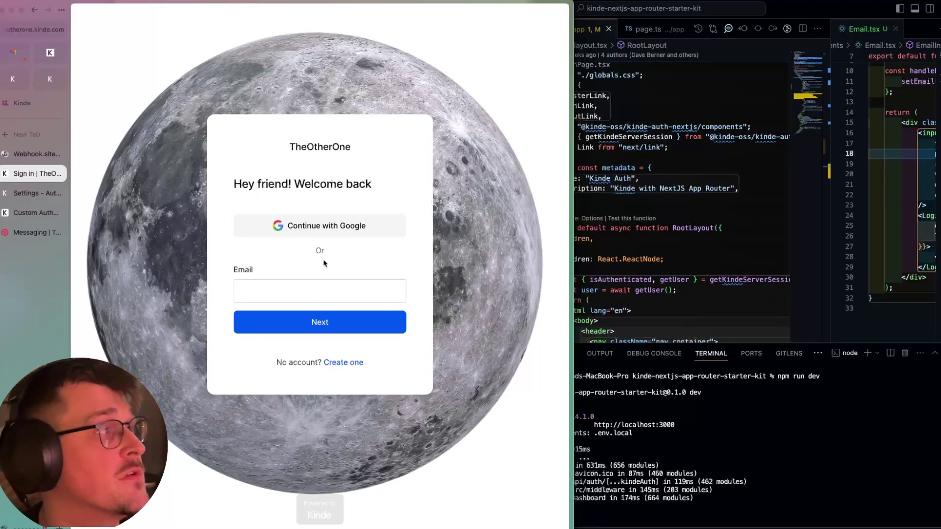
Go from the Kinde home dashboard to Settings > Authentication to list Email, Phone and Google connections.
left_click(201, 6)
left_click(221, 214)
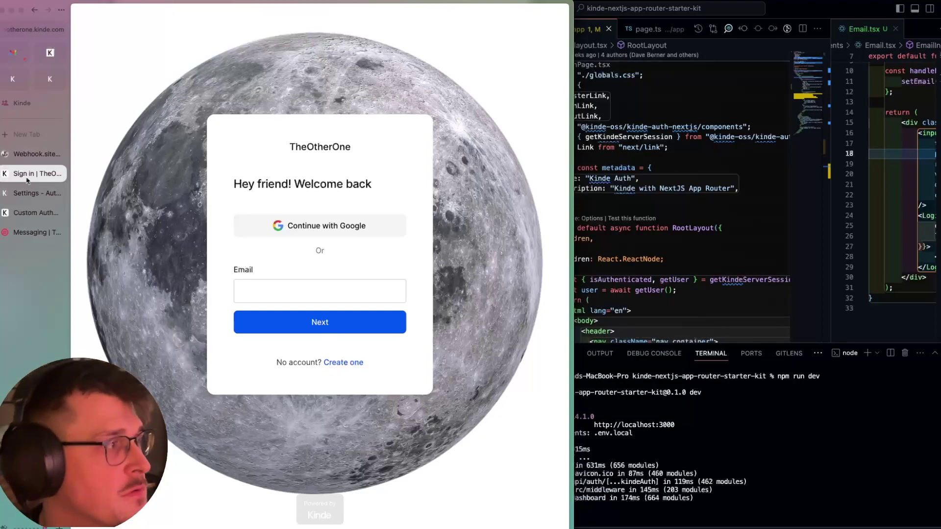
left_click(38, 199)
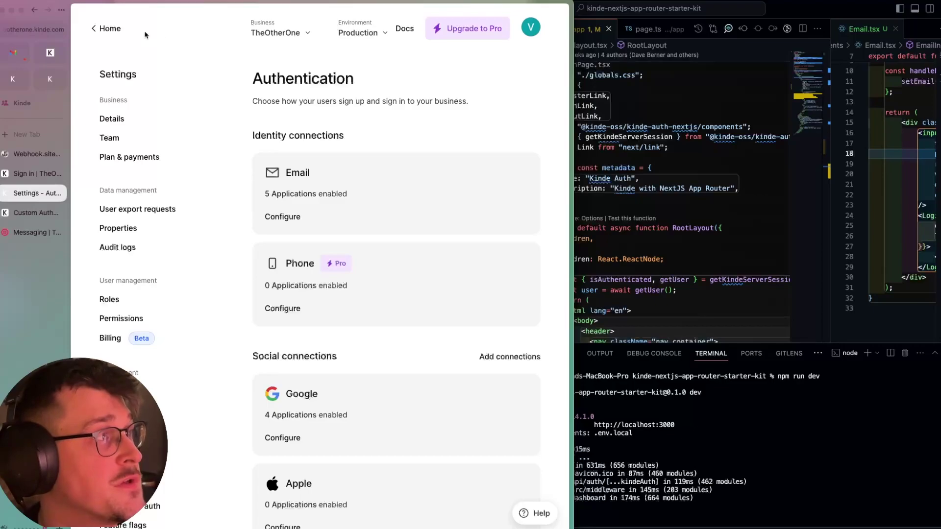
left_click(114, 28)
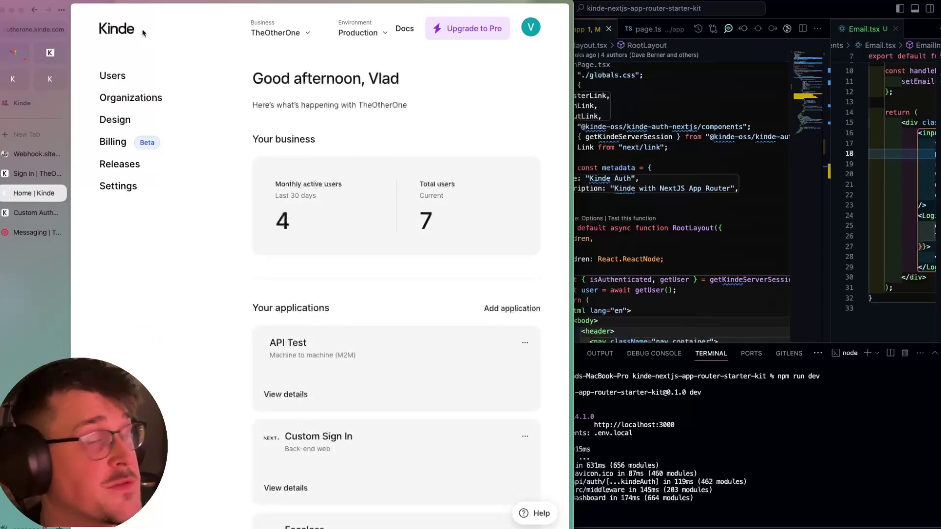
left_click(120, 187)
scroll(188, 265, "down", 2)
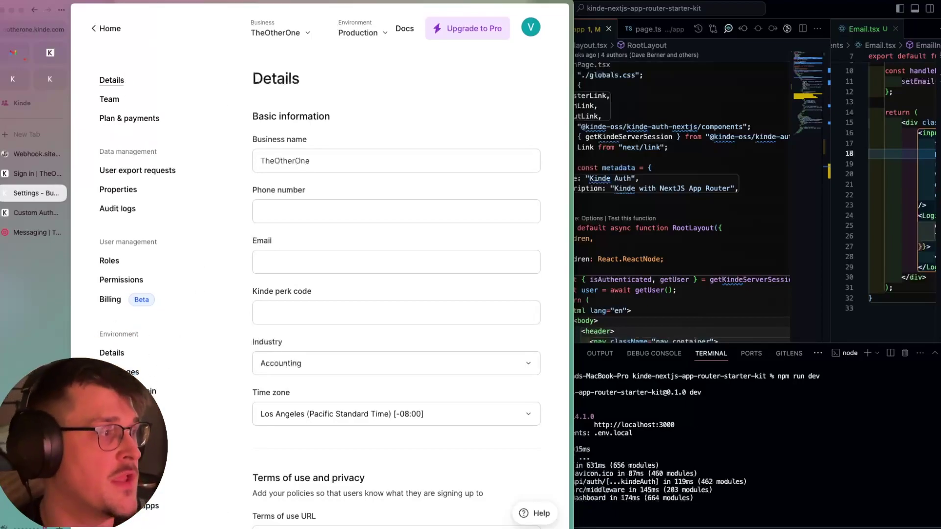
left_click(123, 448)
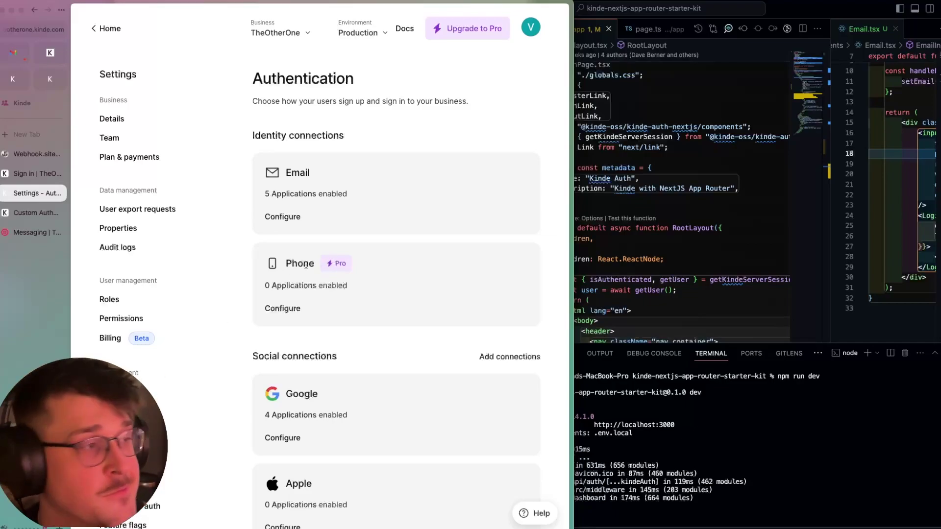
Open the Phone connection's configuration dialog with its default country and empty Twilio fields.
left_click(281, 307)
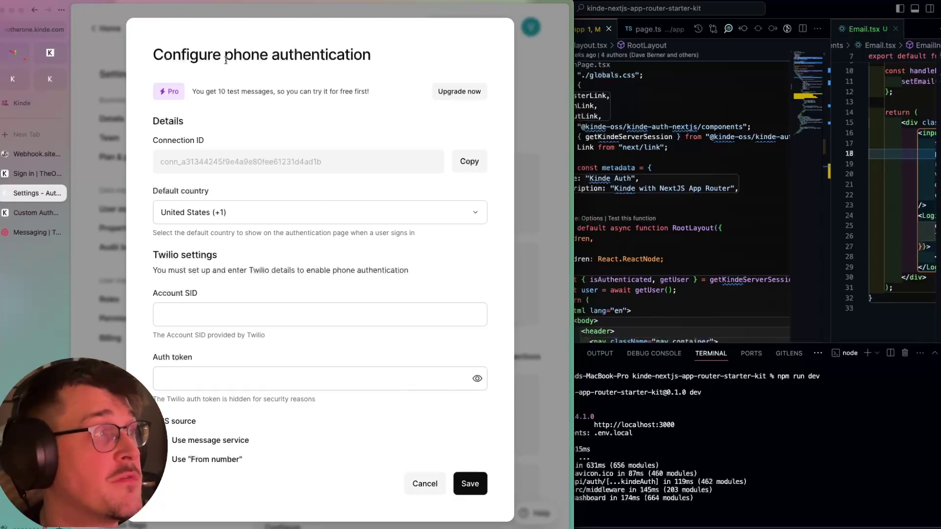
Enable phone authentication for the Custom Sign In application and save it.
scroll(392, 251, "down", 10)
scroll(393, 251, "up", 3)
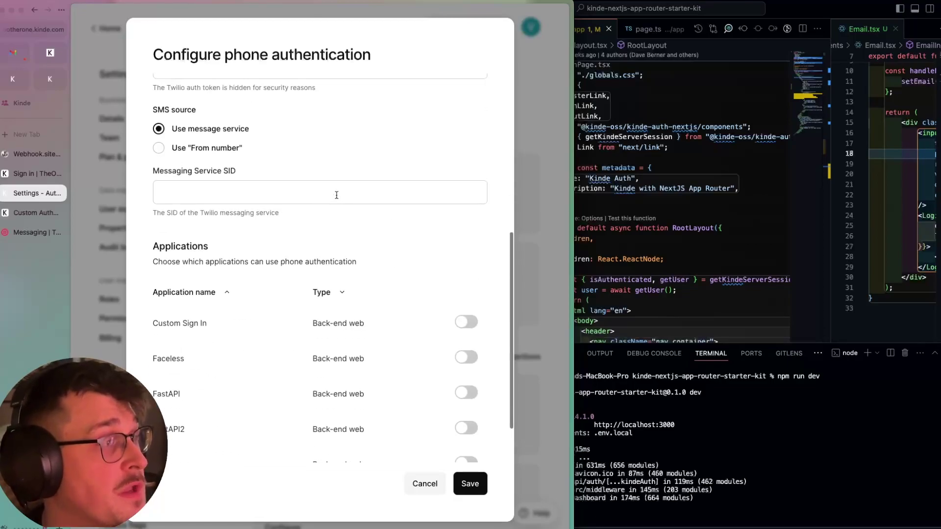
left_click(466, 322)
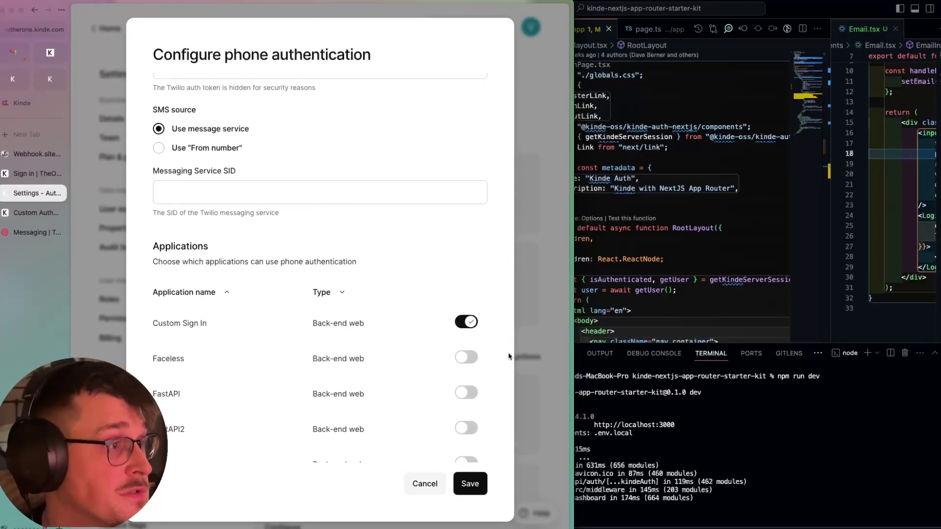
left_click(470, 484)
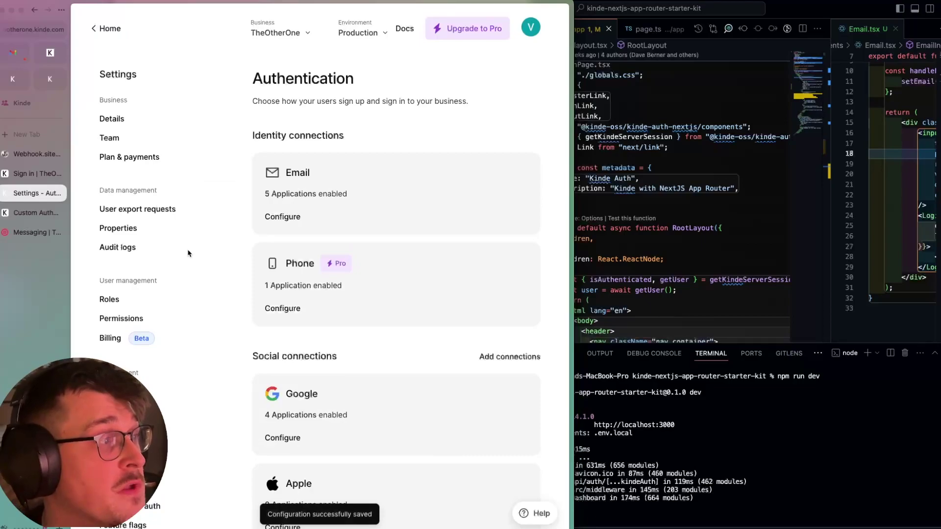
Reload the sign-in page and switch its form to phone number entry.
left_click(28, 174)
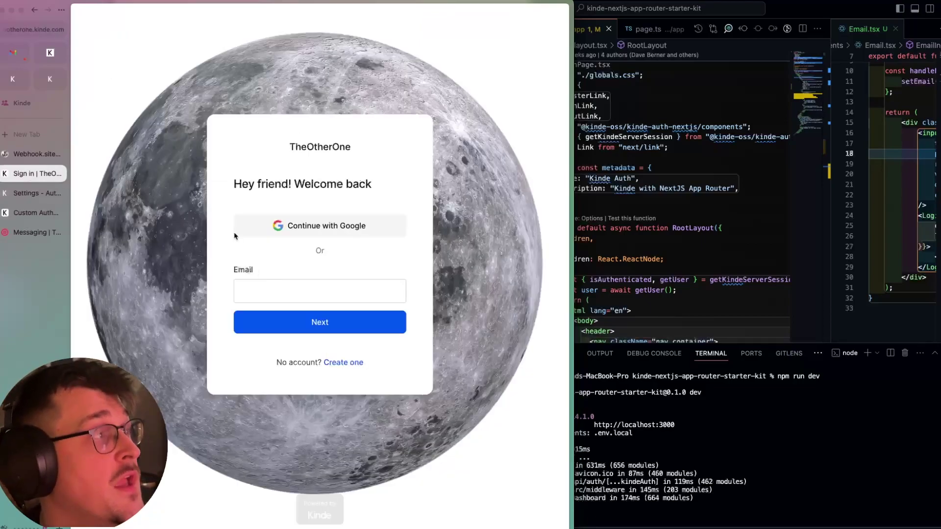
left_click(14, 31)
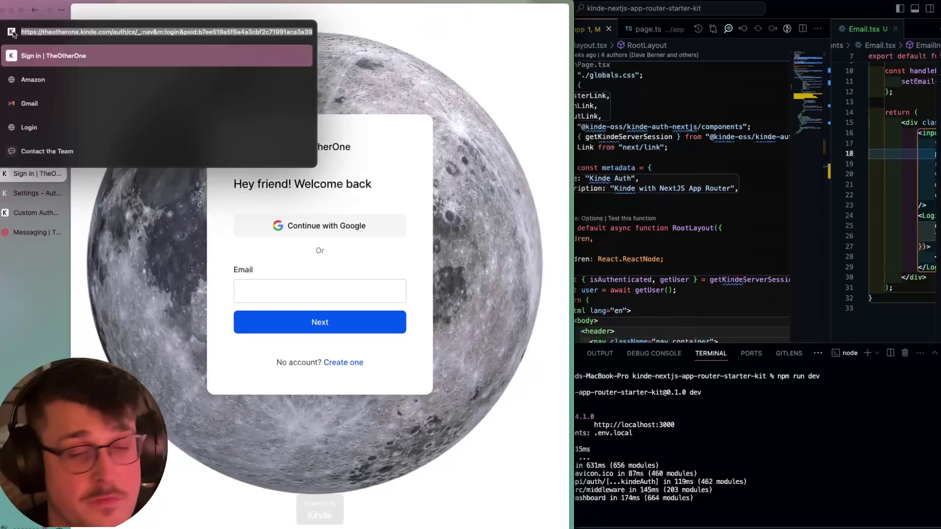
key("Return")
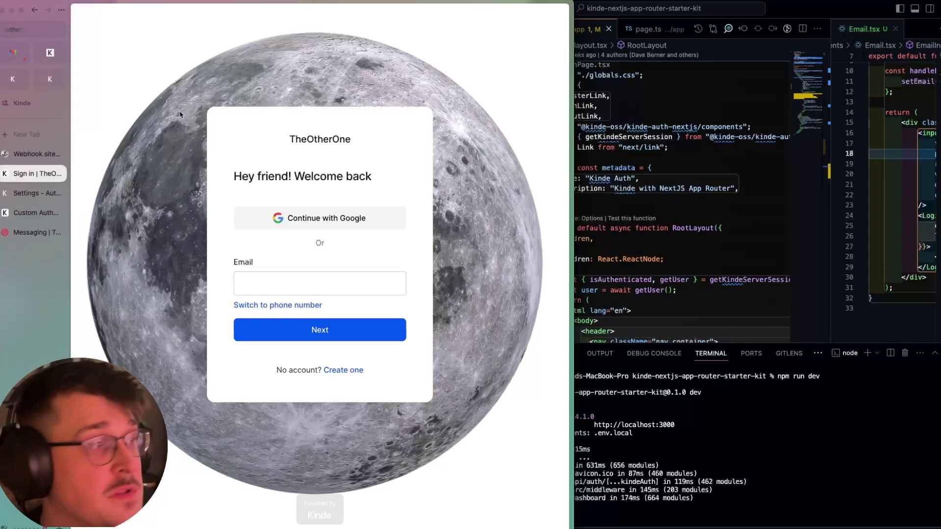
left_click(305, 307)
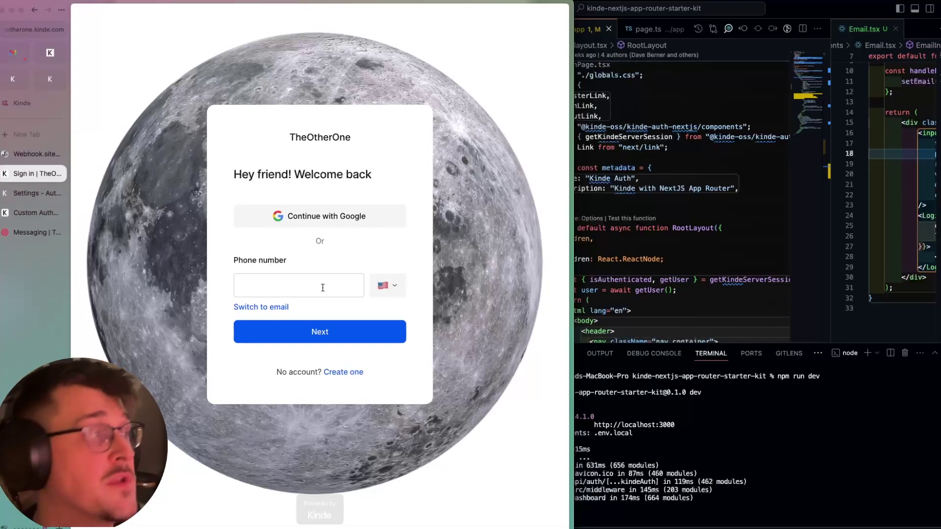
key("ctrl+Tab")
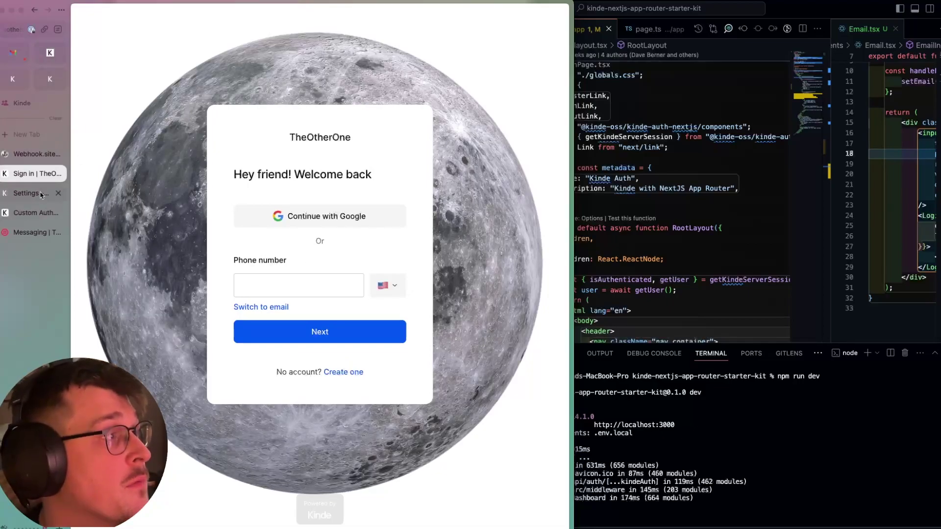
Review the phone dialog's SMS source fields, then bring up Twilio's list of accounts.
left_click(277, 308)
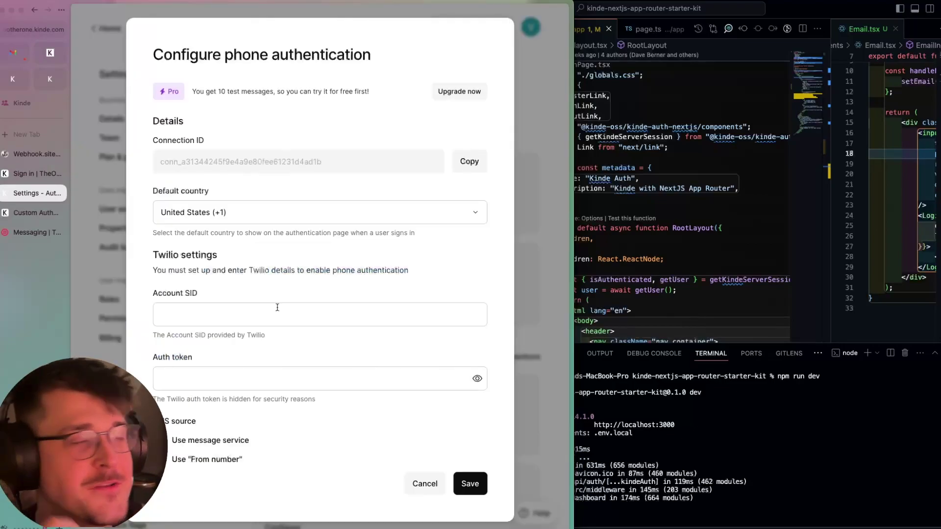
scroll(278, 274, "down", 5)
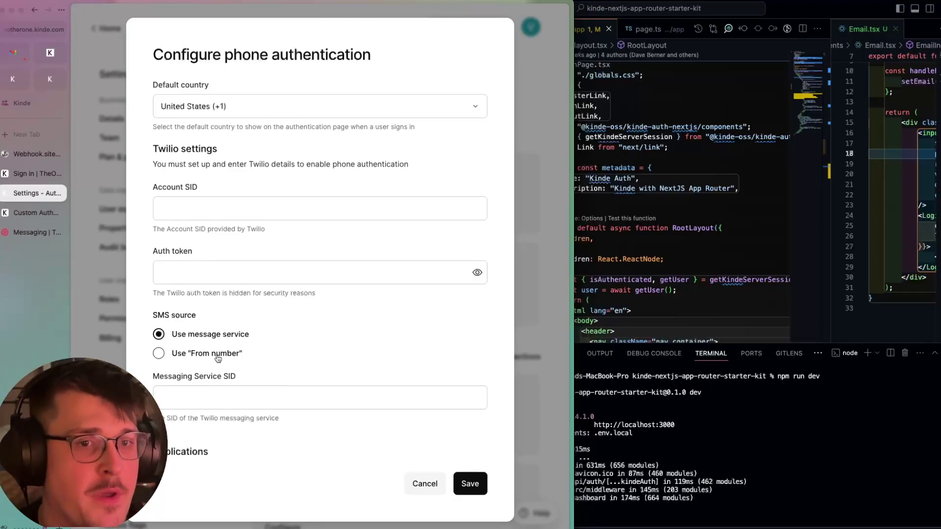
left_click(54, 232)
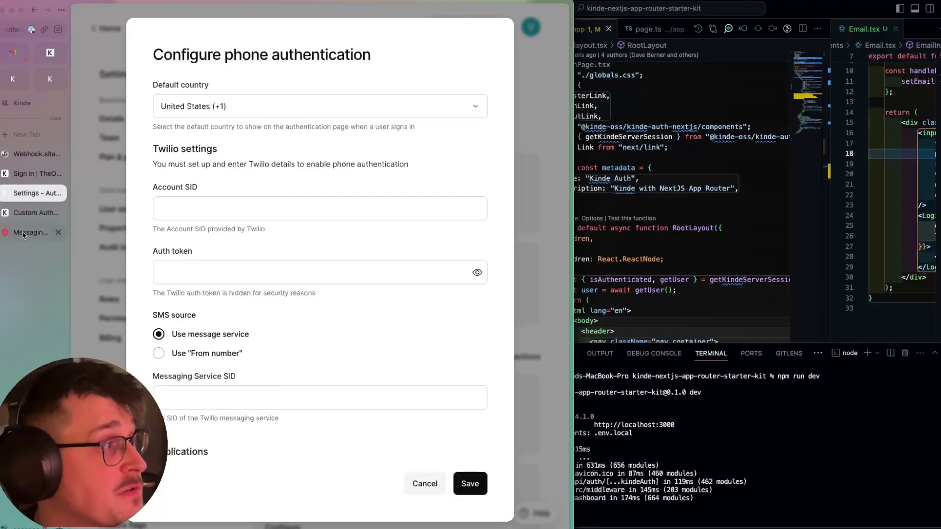
left_click(87, 21)
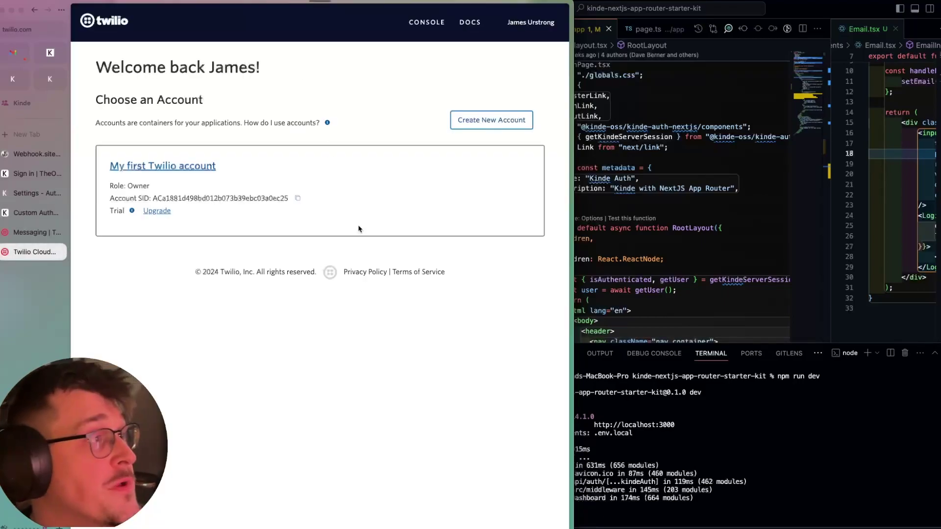
Open the 'My first Twilio account' console with its trial number and $13.35 credit.
left_click(199, 176)
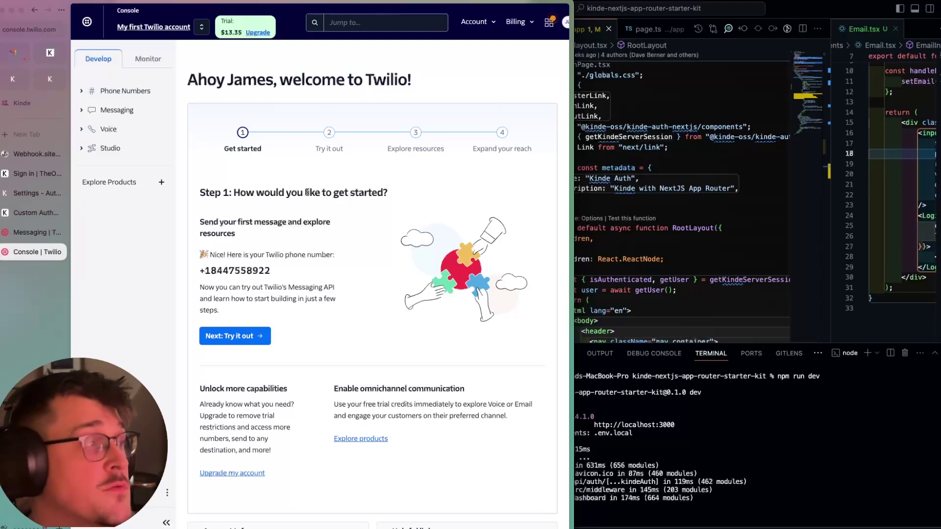
Expand Messaging in Twilio's Develop sidebar and open its Services list.
left_click(129, 113)
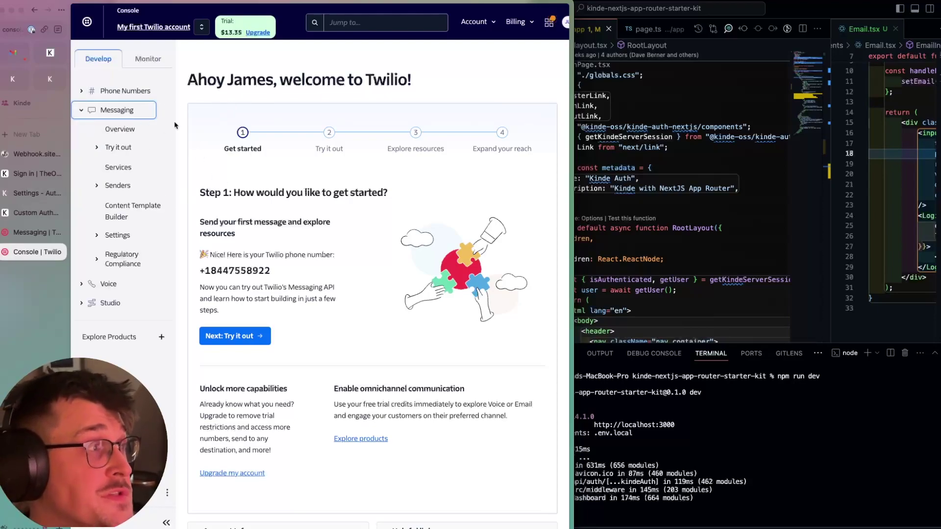
left_click(120, 168)
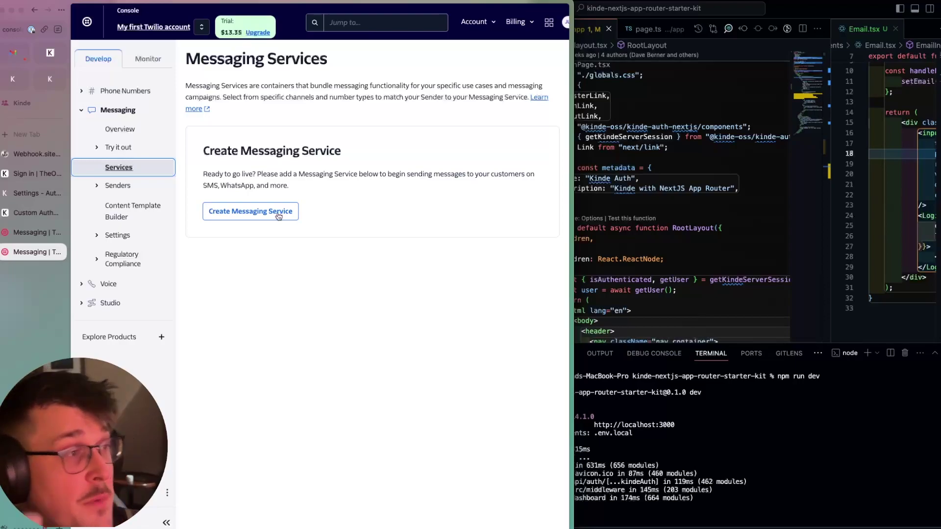
Create a Messaging Service with friendly name '2FA' and purpose Verify users.
left_click(278, 217)
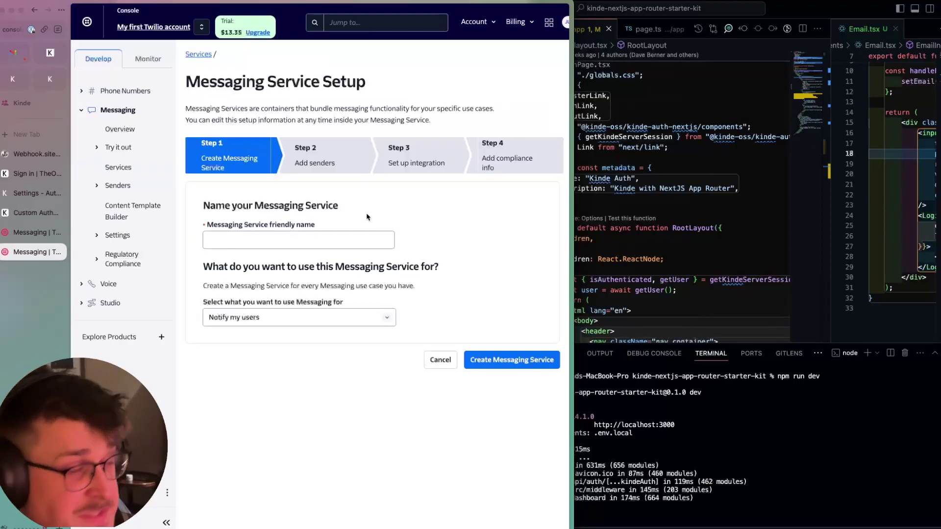
left_click(347, 235)
type("@FA")
key("BackSpace")
key("BackSpace")
key("BackSpace")
type("2")
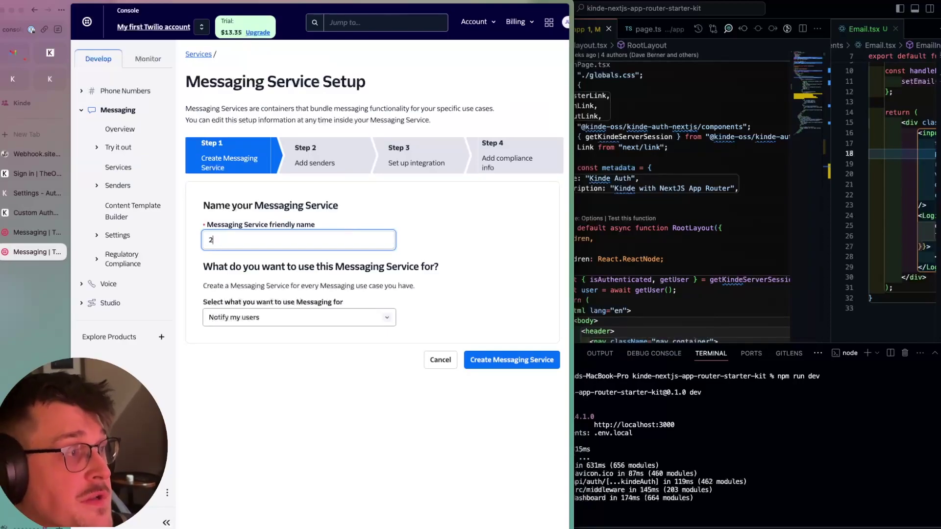
type("Fa")
key("BackSpace")
type("A")
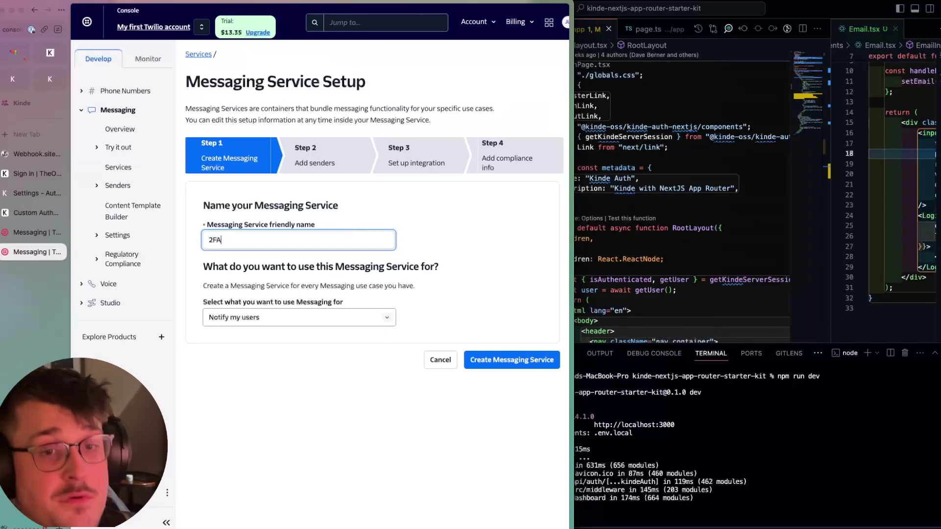
left_click(333, 318)
left_click(278, 340)
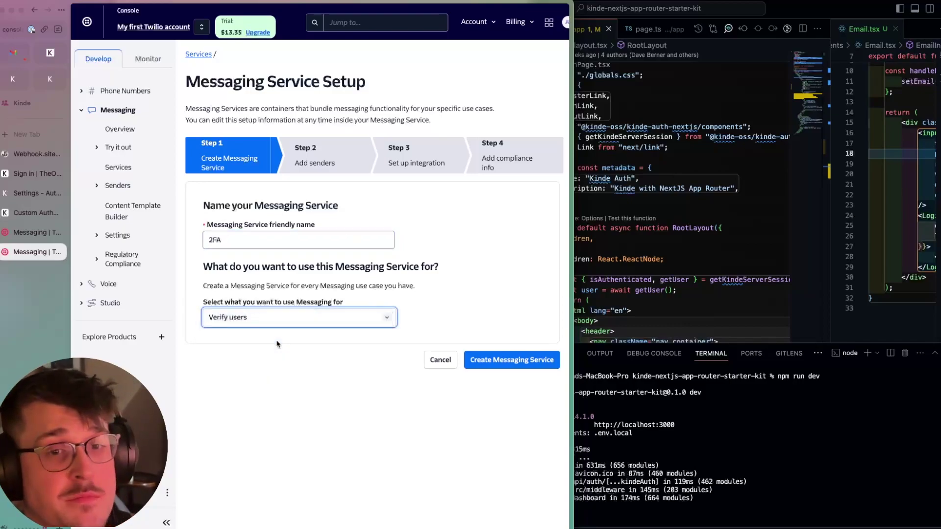
left_click(508, 351)
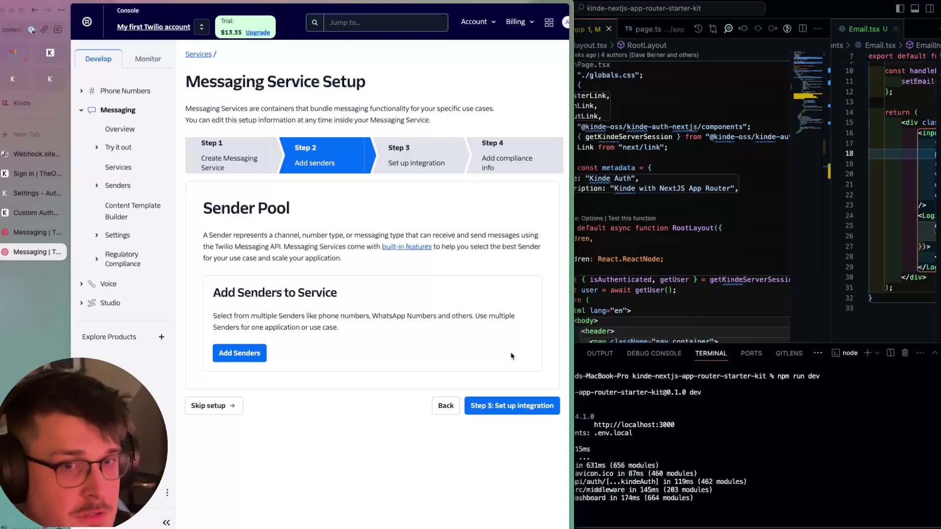
Add the toll-free phone number as the 2FA service's sender and advance to Step 3 integration.
left_click(239, 357)
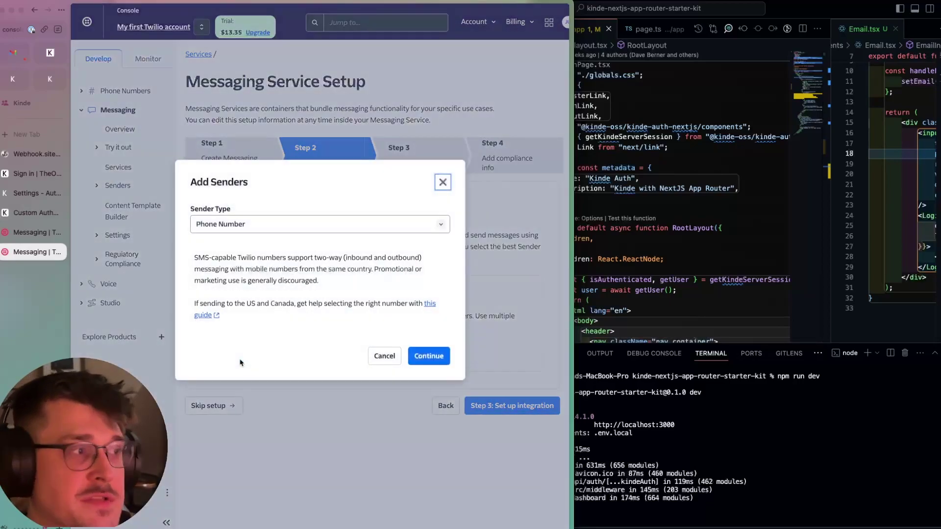
left_click(428, 357)
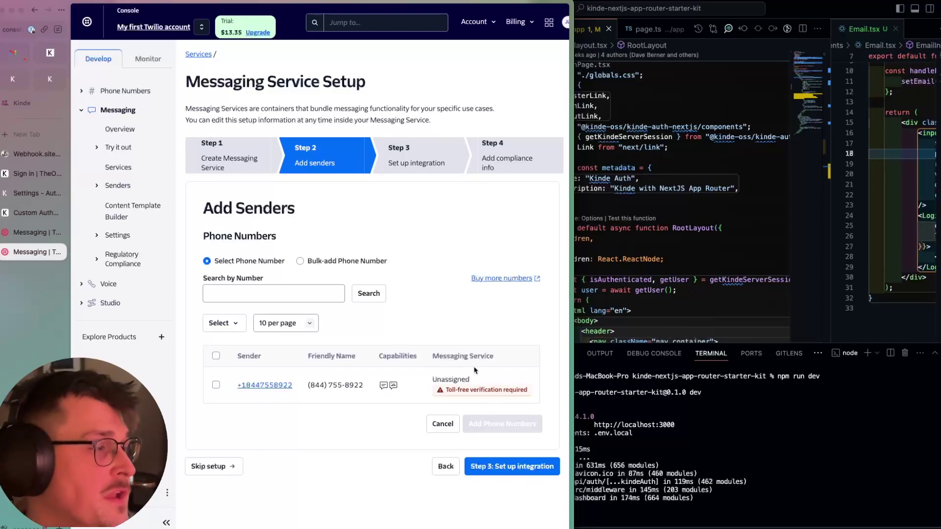
left_click(215, 385)
left_click(512, 423)
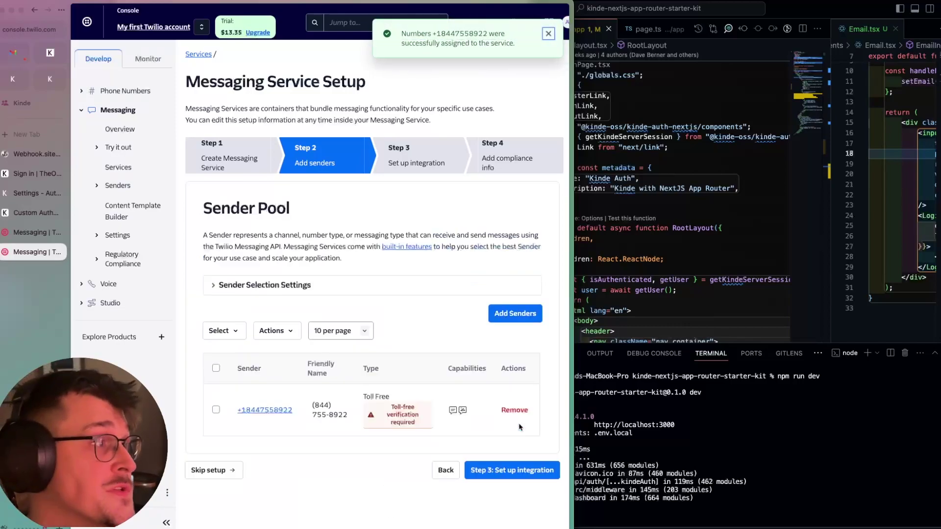
left_click(530, 471)
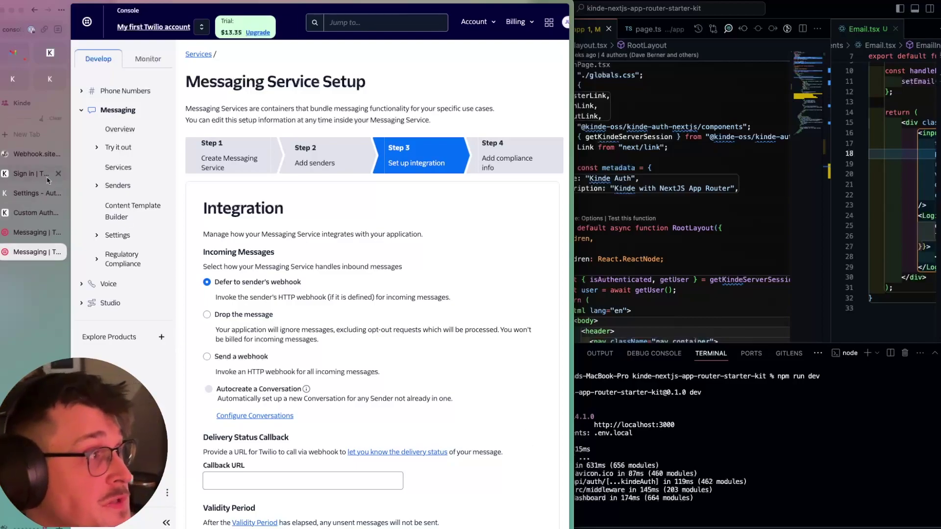
left_click(37, 154)
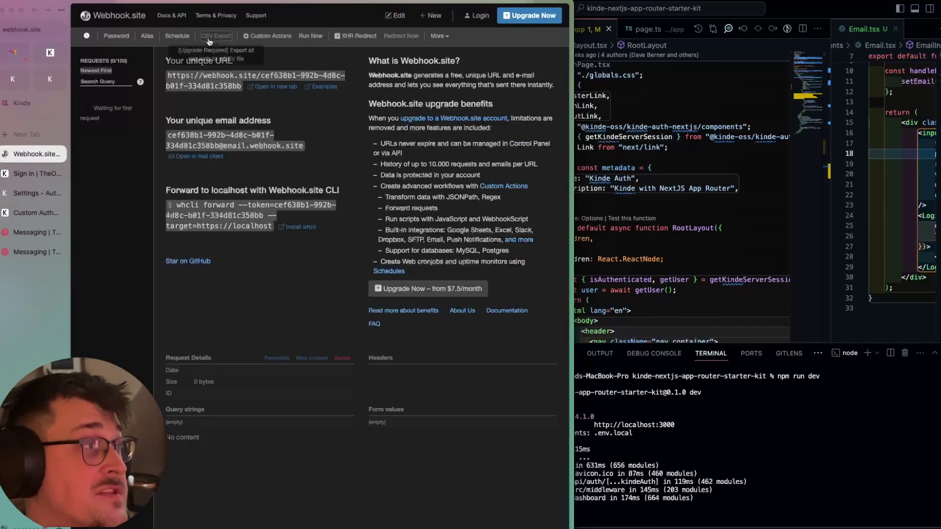
Copy the unique webhook URL shown on Webhook.site.
left_click(221, 88)
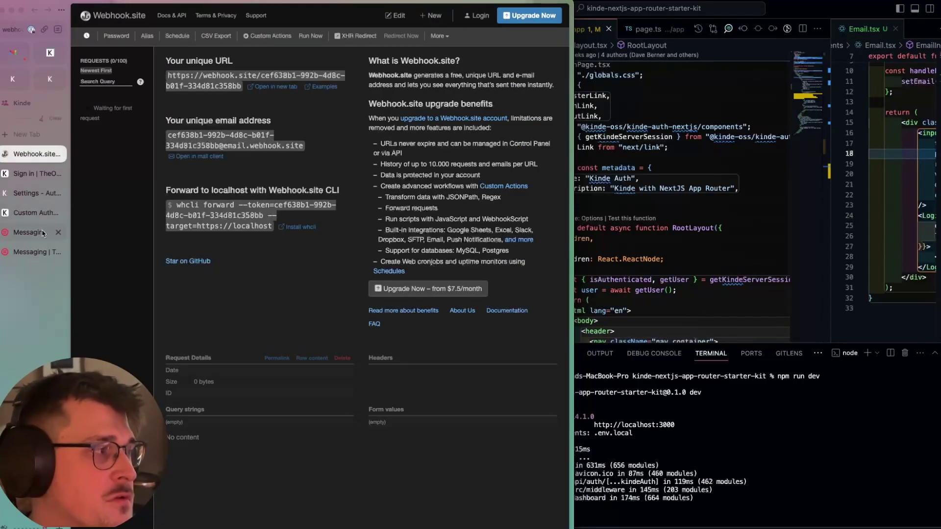
Paste the Webhook.site address into the messaging service's delivery status Callback URL.
left_click(24, 253)
scroll(241, 373, "down", 3)
left_click(241, 377)
key("cmd+v")
left_click(467, 391)
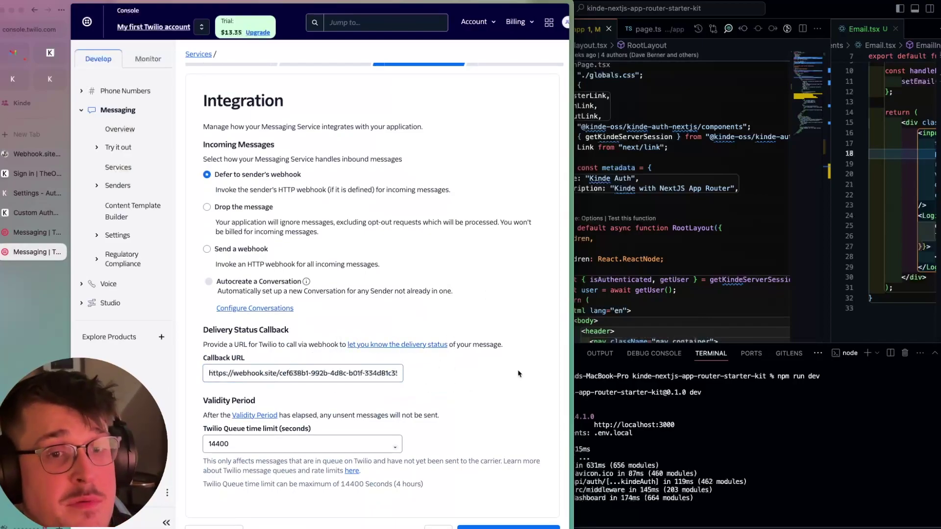
Move past the compliance info step and complete the Messaging Service setup.
scroll(525, 387, "down", 1)
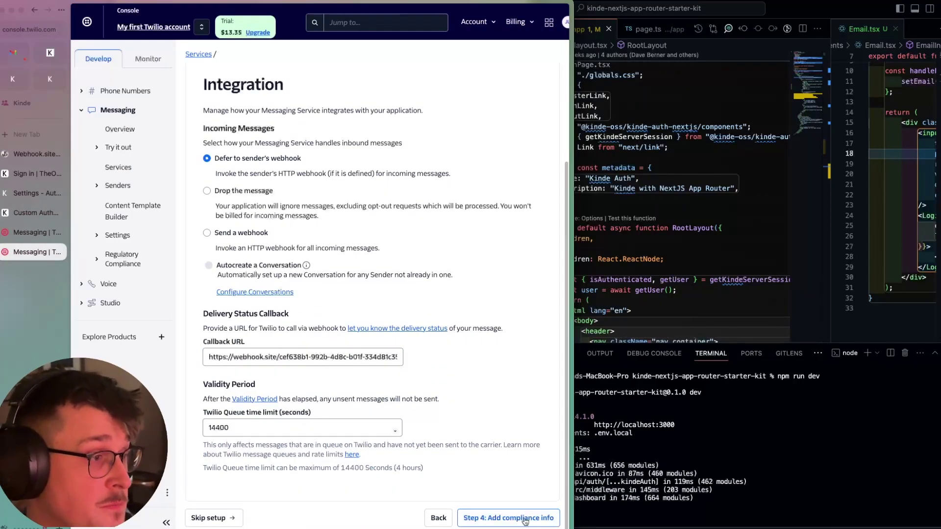
left_click(523, 518)
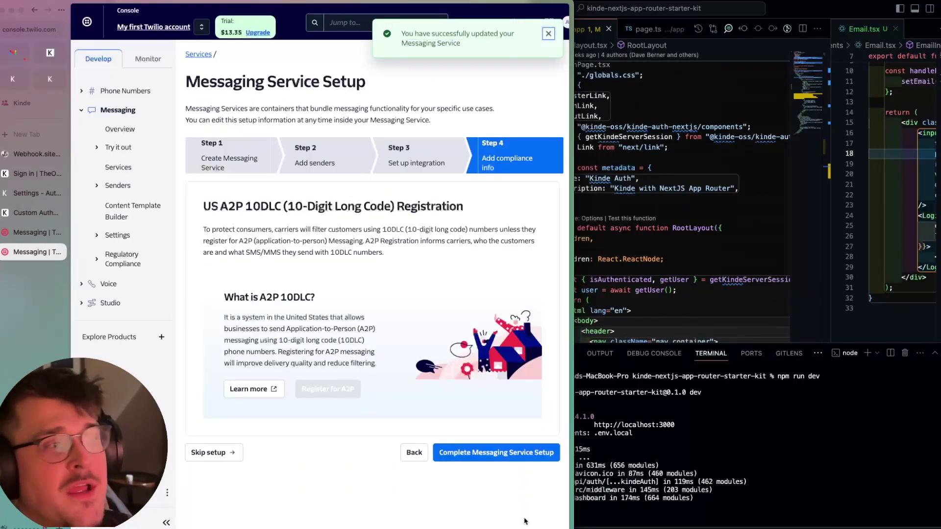
left_click(508, 458)
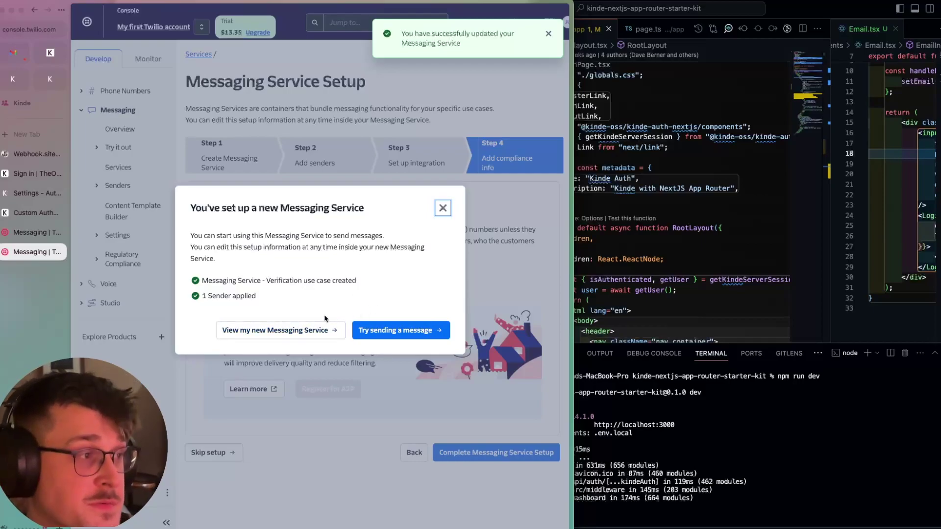
Open the new 2FA Messaging Service and copy its Messaging Service SID.
left_click(264, 337)
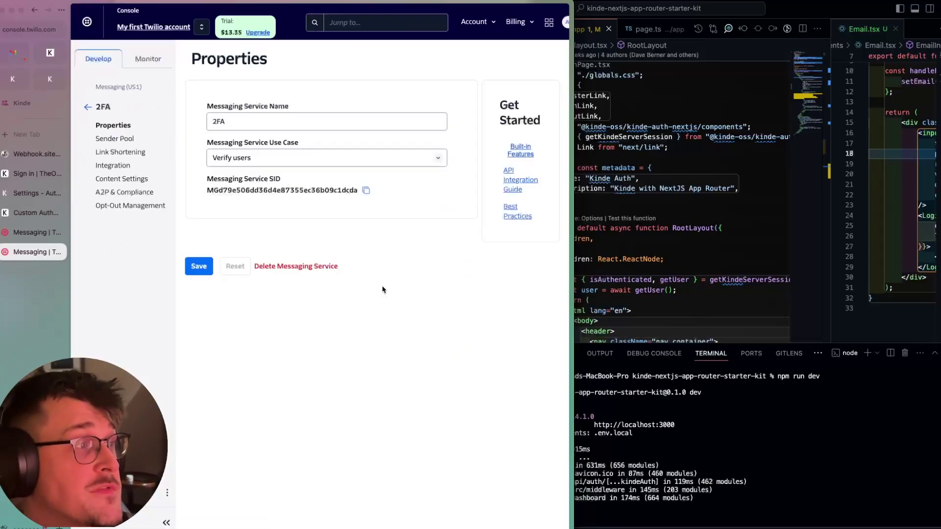
left_click(369, 191)
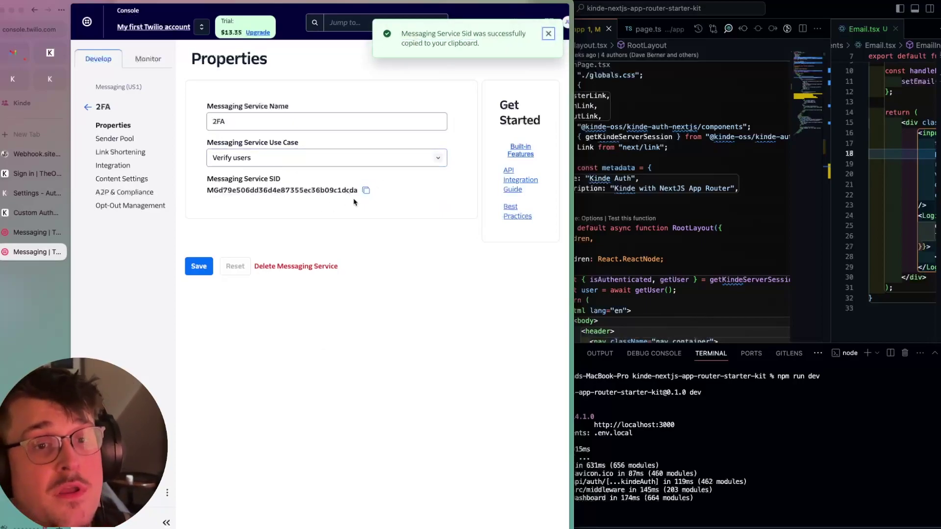
left_click(37, 173)
left_click(37, 212)
left_click(35, 194)
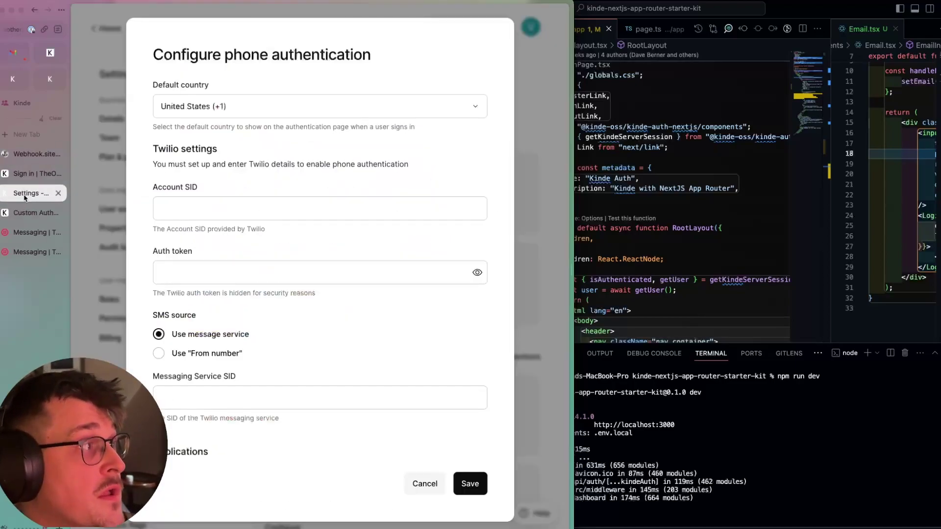
left_click(226, 387)
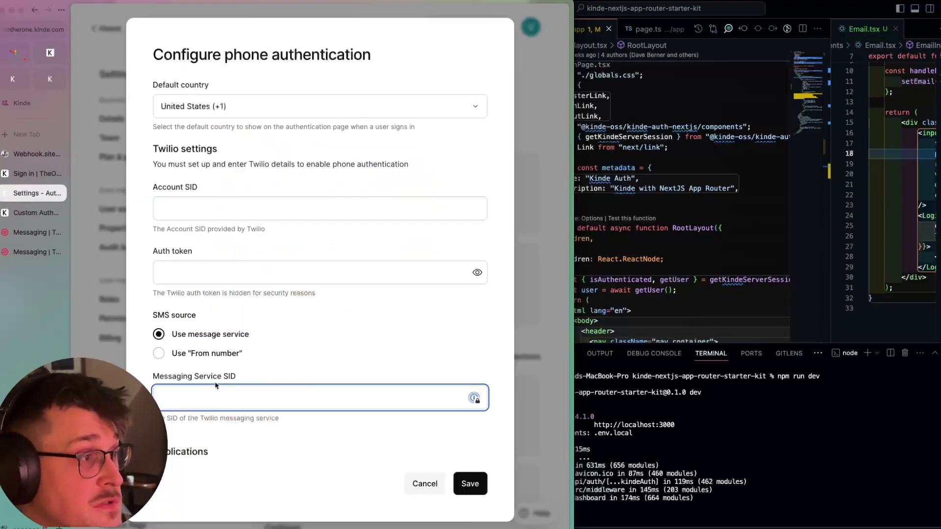
key("super+v")
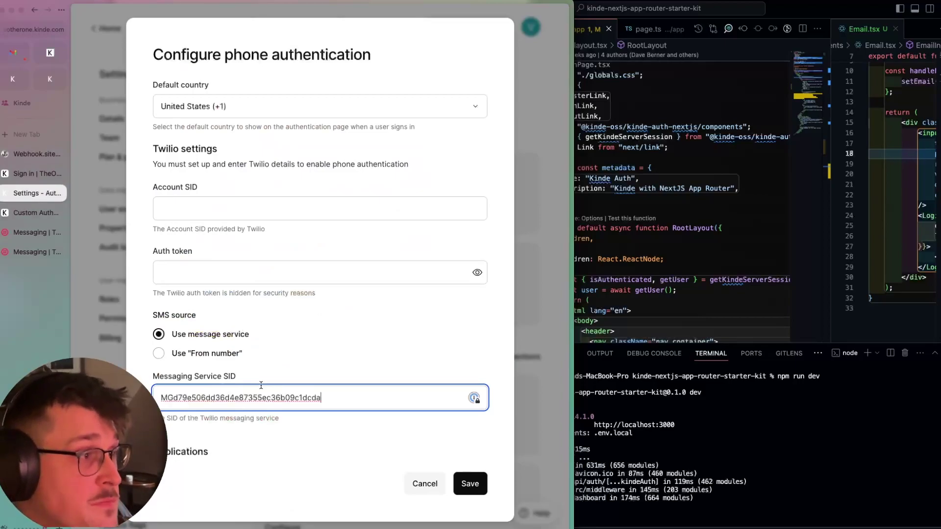
left_click(302, 273)
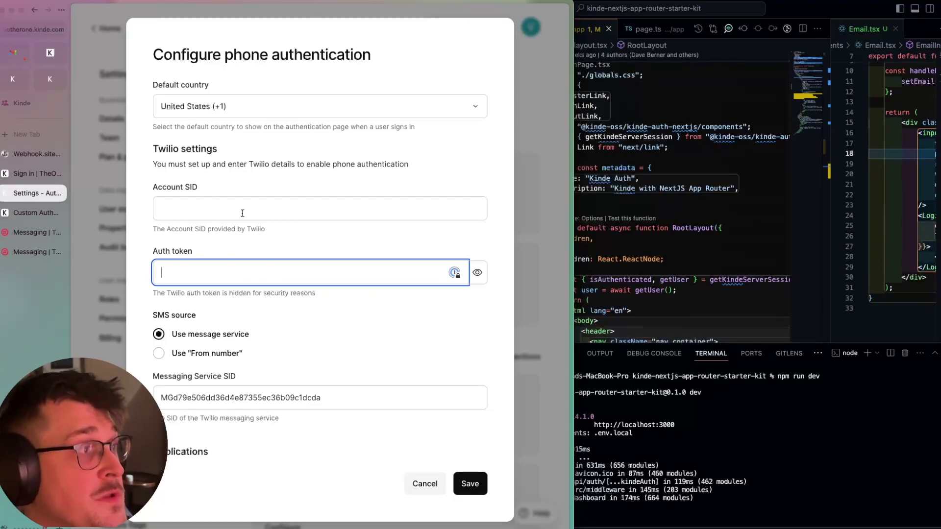
left_click(11, 230)
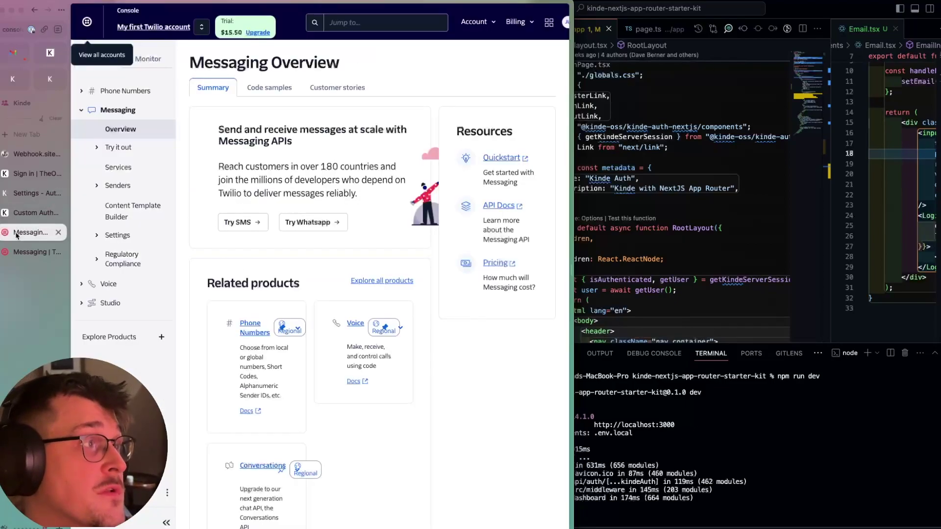
Copy the live Account SID from Twilio's API keys & tokens page into Kinde's Account SID field.
left_click(476, 22)
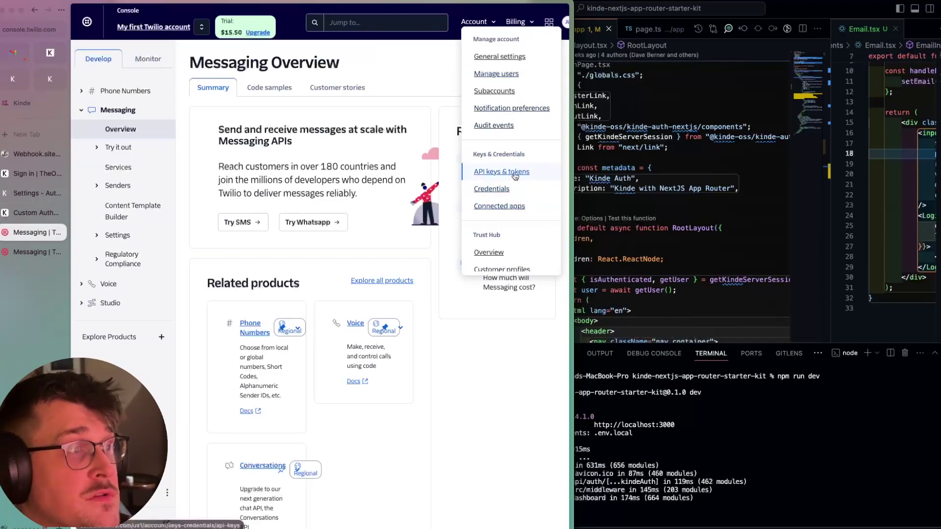
left_click(515, 172)
scroll(396, 394, "down", 3)
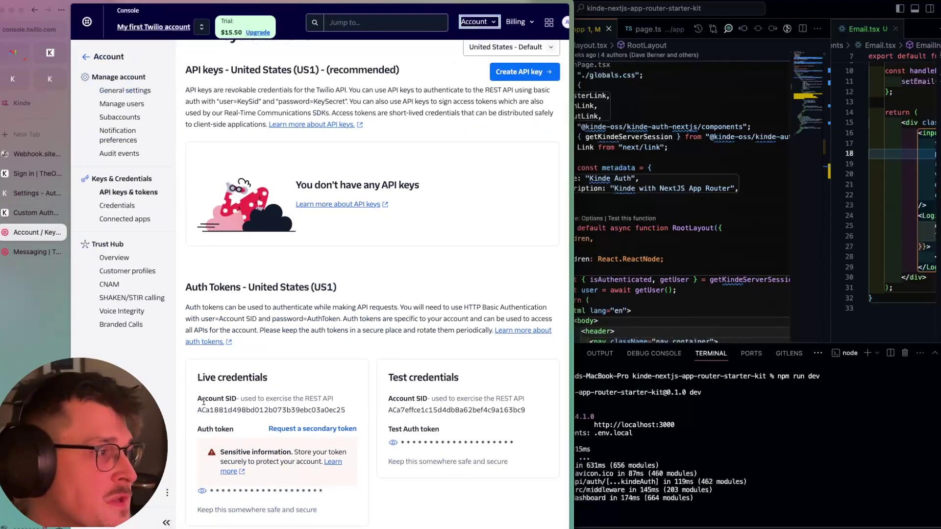
double_click(272, 409)
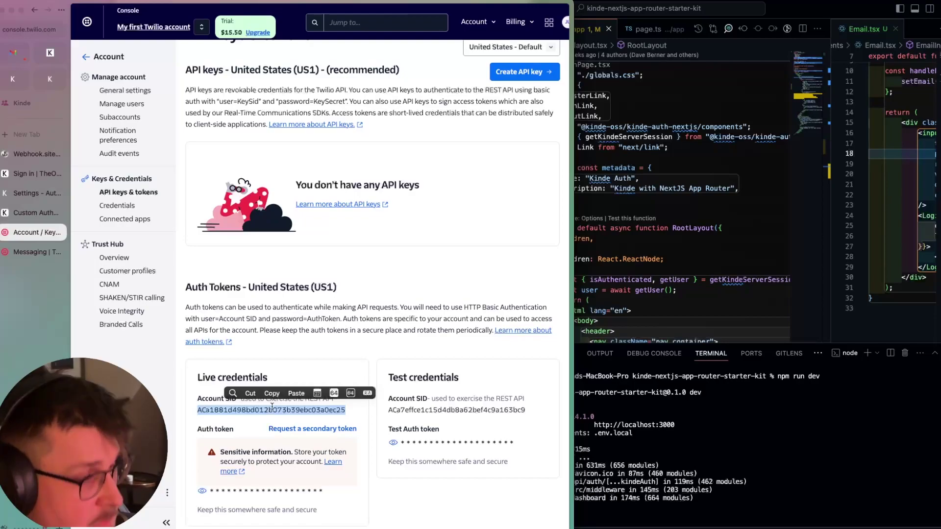
left_click(34, 213)
left_click(30, 174)
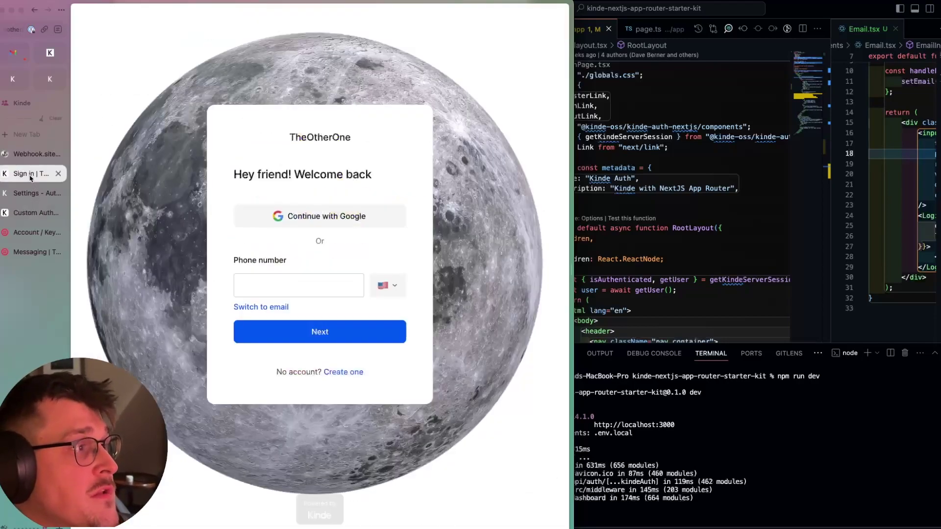
left_click(37, 193)
left_click(191, 203)
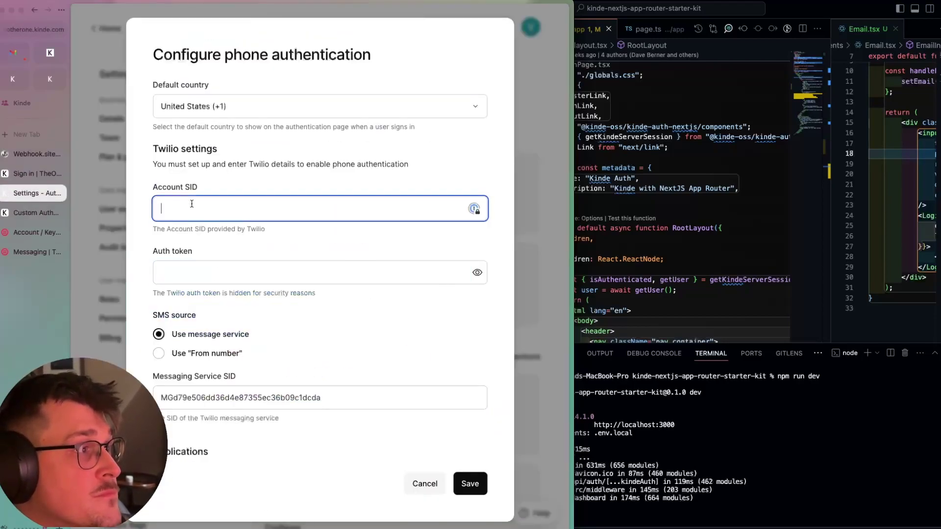
key("super+v")
Reveal and copy the live auth token from Twilio's API keys page.
left_click(49, 232)
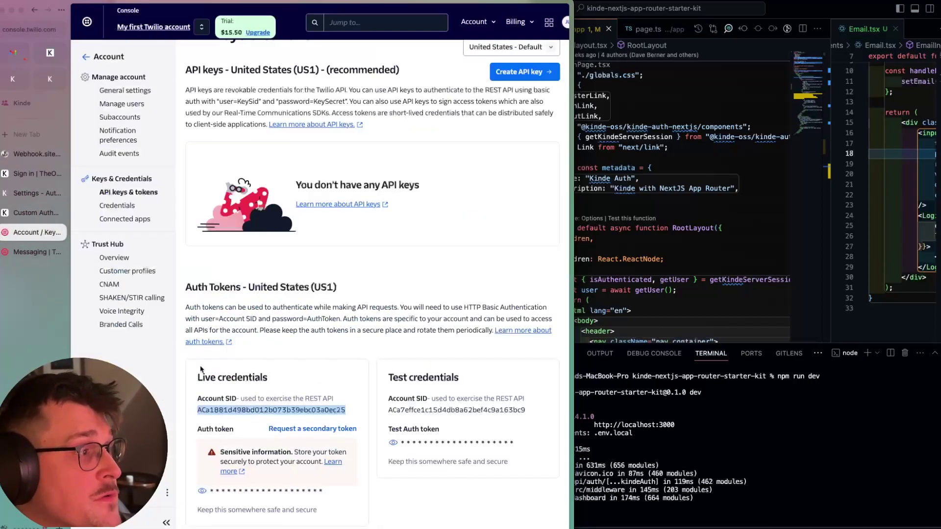
left_click(328, 492)
left_click(202, 491)
double_click(217, 491)
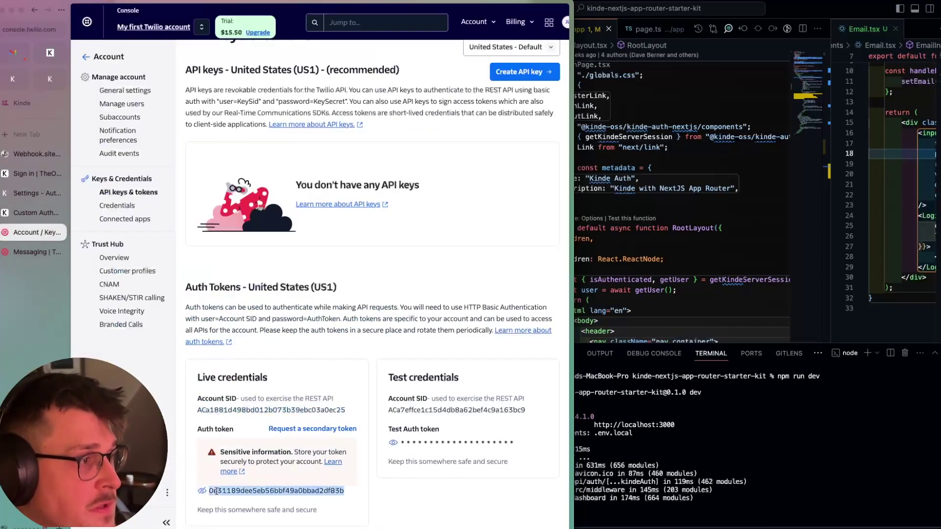
left_click(157, 386)
left_click(37, 193)
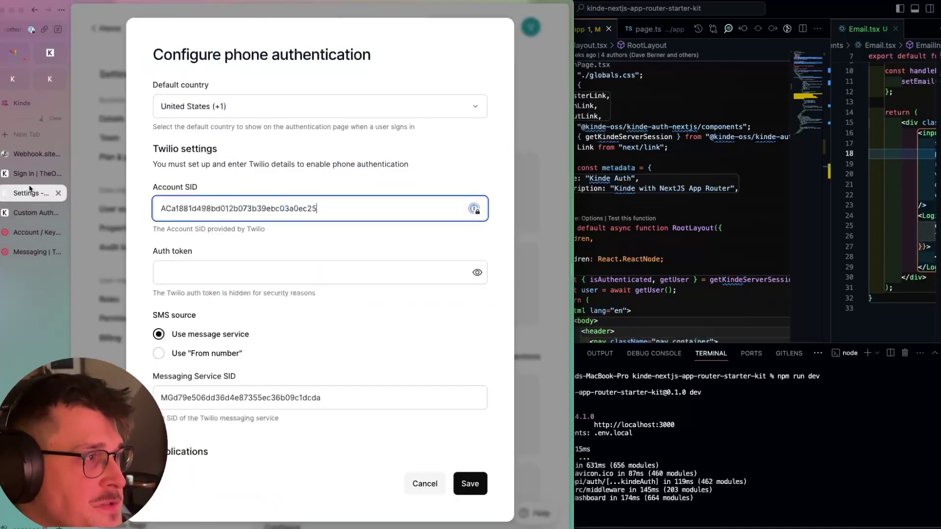
Paste the Twilio auth token into Kinde's Auth token field and save the phone configuration.
left_click(203, 274)
key("super+v")
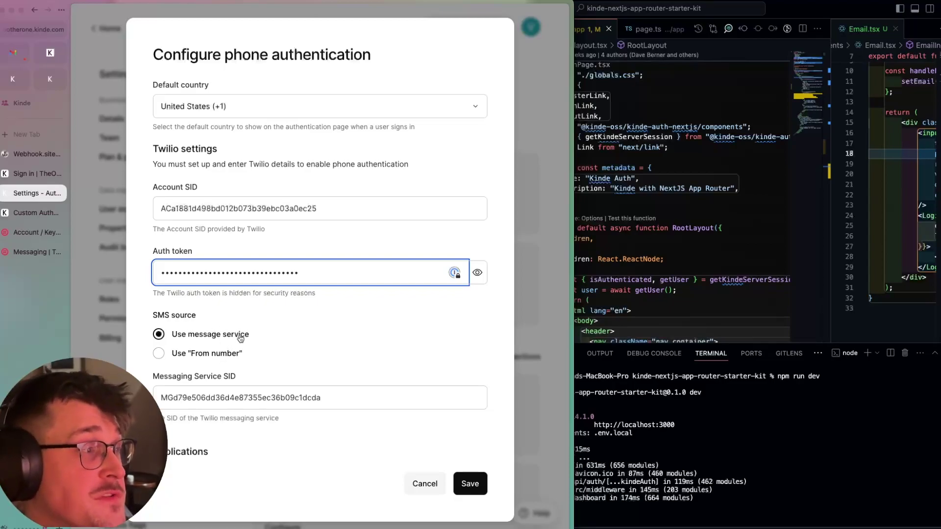
scroll(240, 337, "down", 3)
scroll(195, 227, "down", 2)
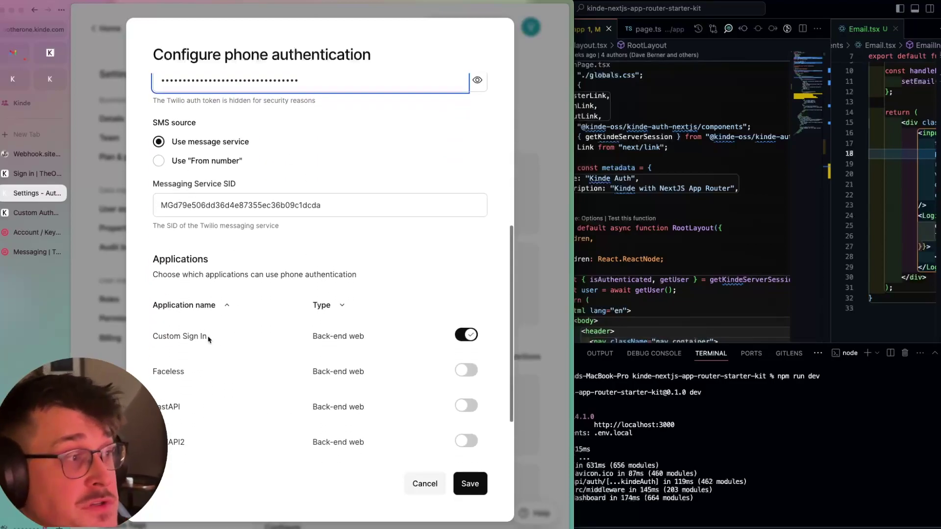
scroll(470, 333, "up", 7)
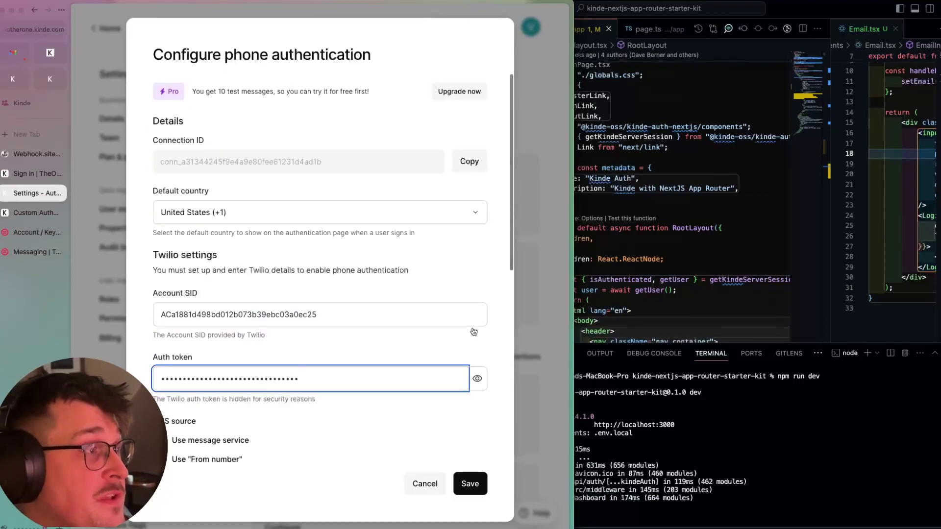
left_click(468, 483)
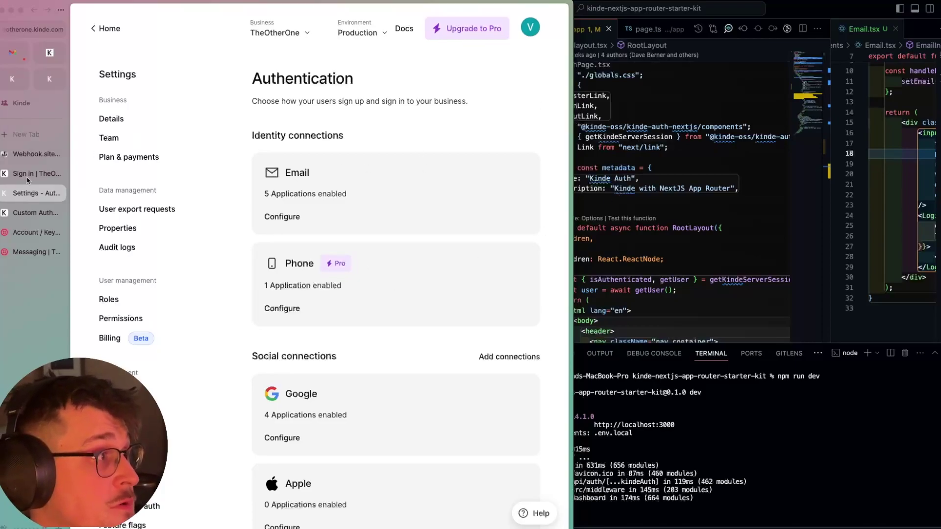
Load the local app at localhost:3000 in the browser.
left_click(37, 174)
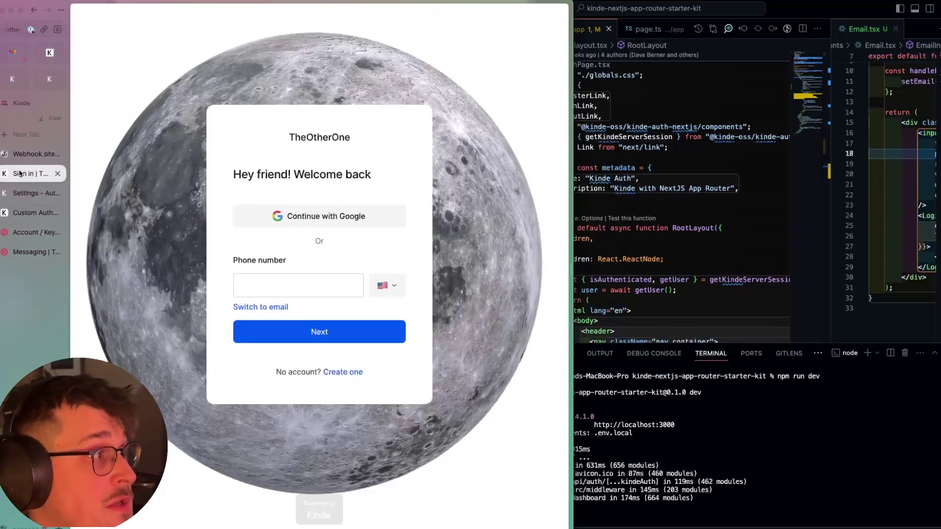
left_click(34, 10)
left_click(11, 32)
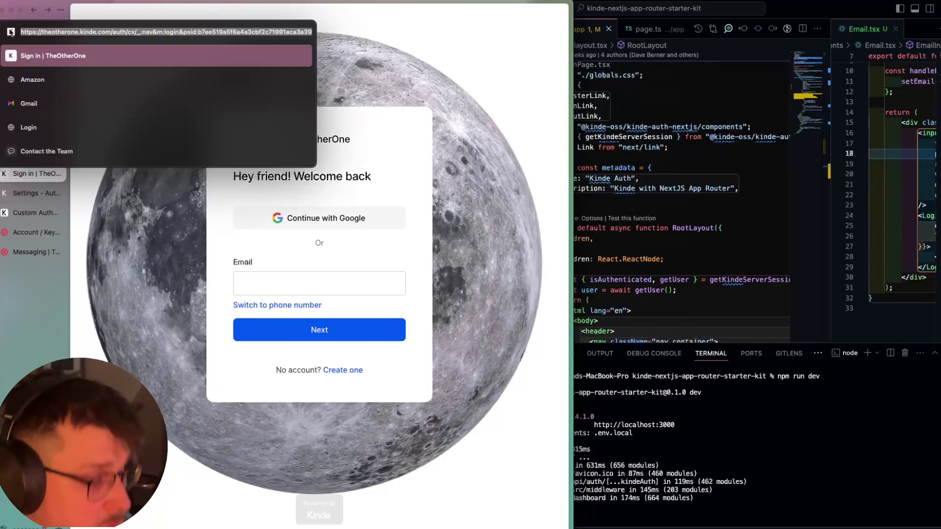
type("localhost:3000")
key("Return")
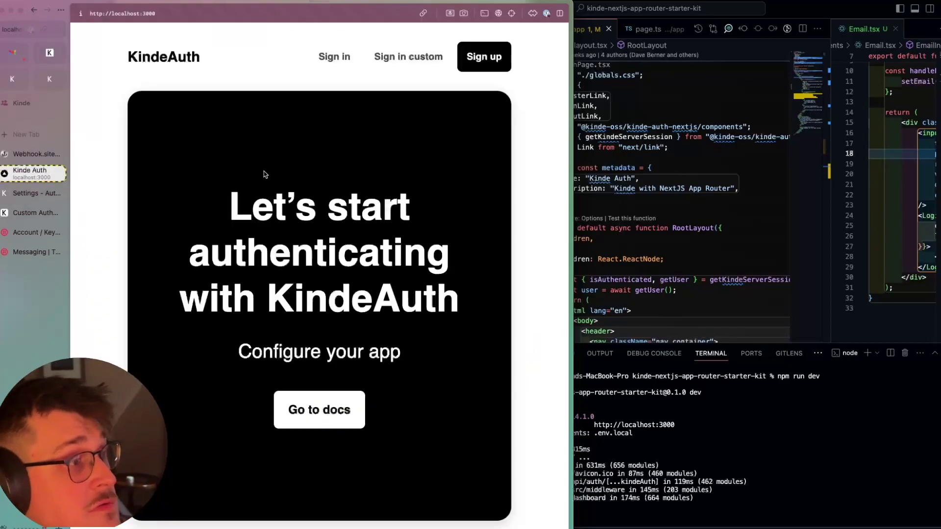
Start signing in with a phone number, entering the user's mobile number and submitting it.
left_click(346, 55)
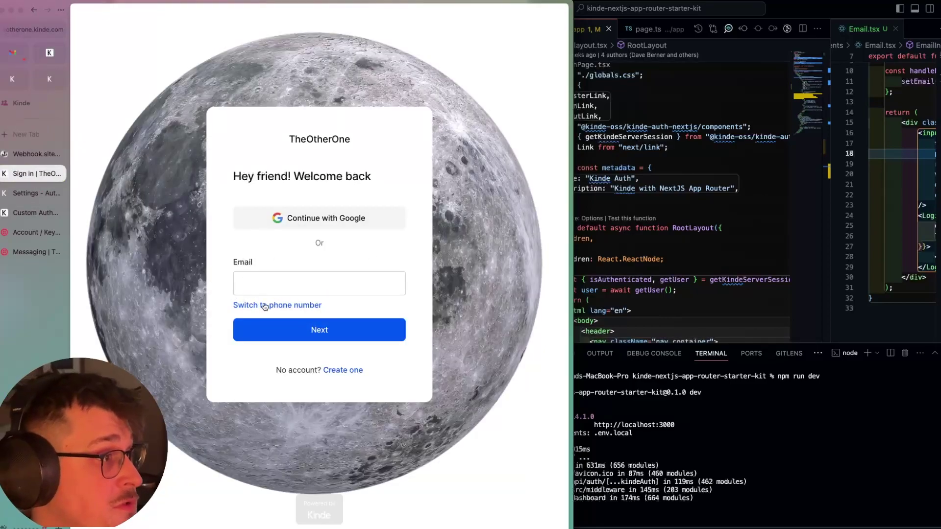
left_click(313, 305)
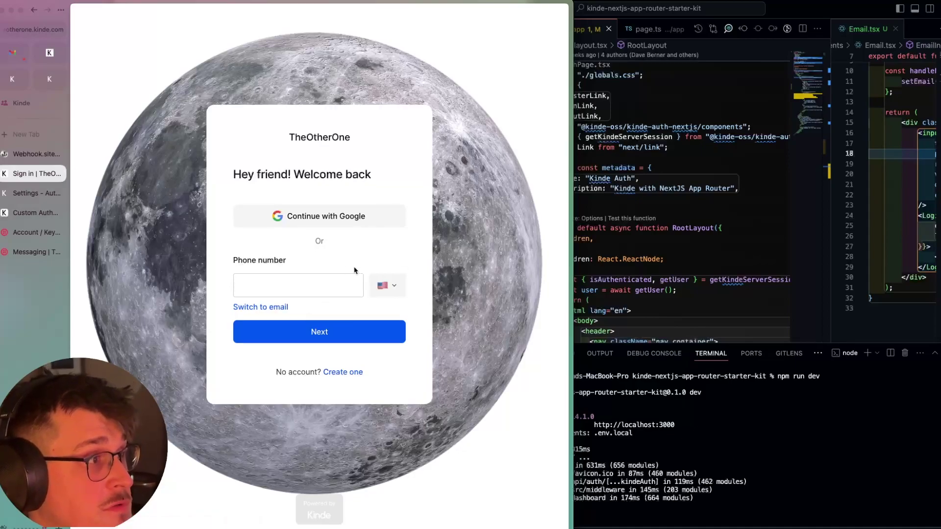
left_click(319, 293)
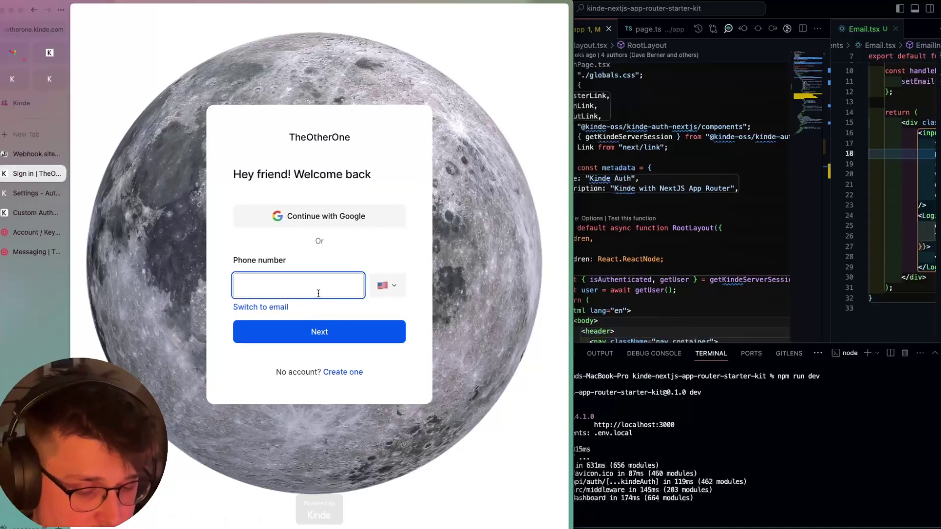
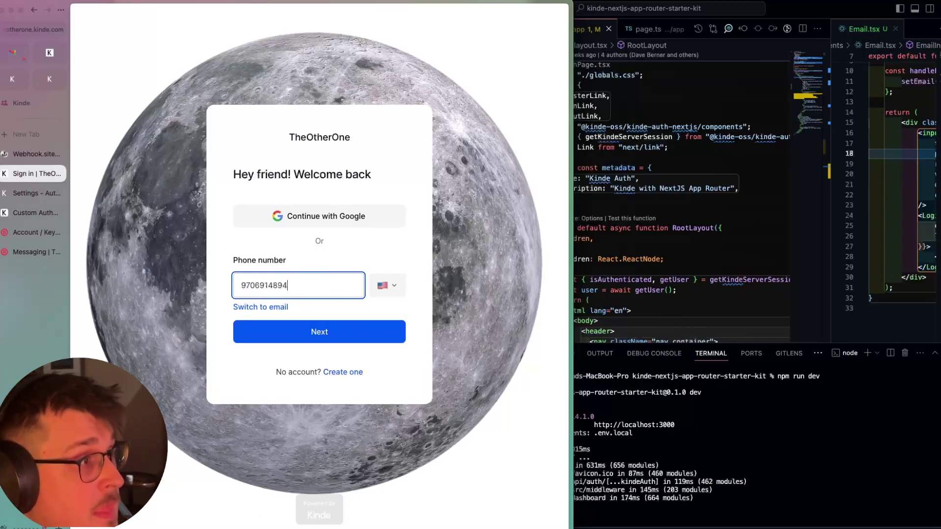
left_click(339, 334)
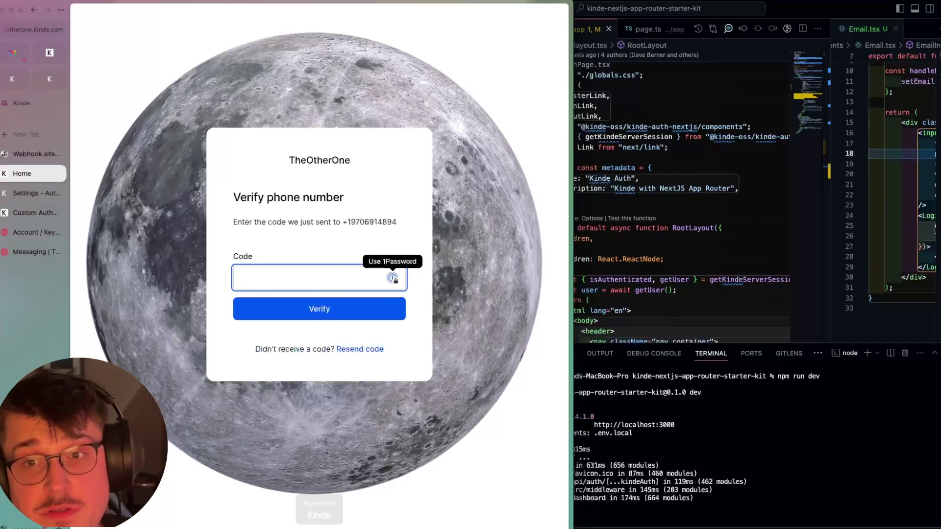
Paste each of the two texted verification codes into the Code field and verify them.
key("super+Tab")
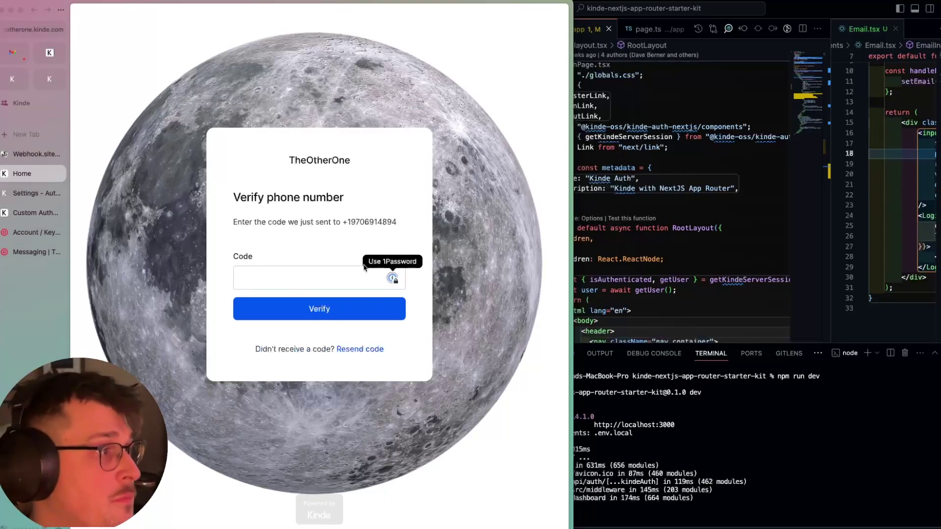
left_click(266, 277)
left_click(312, 310)
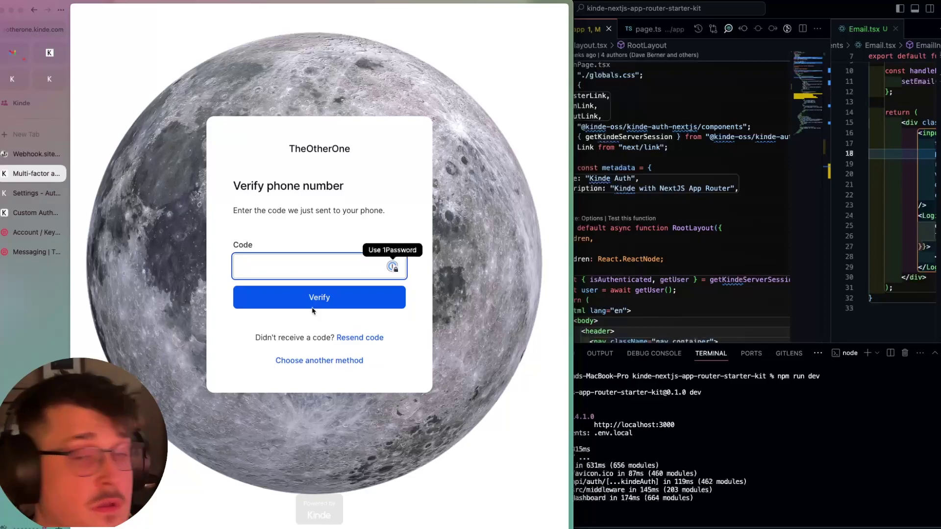
key("super+Tab")
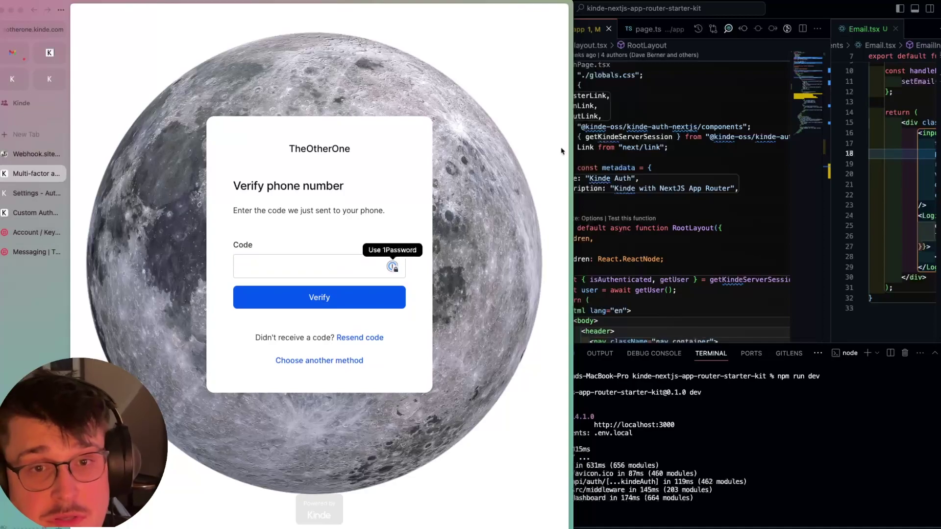
left_click(269, 273)
key("super+v")
left_click(322, 297)
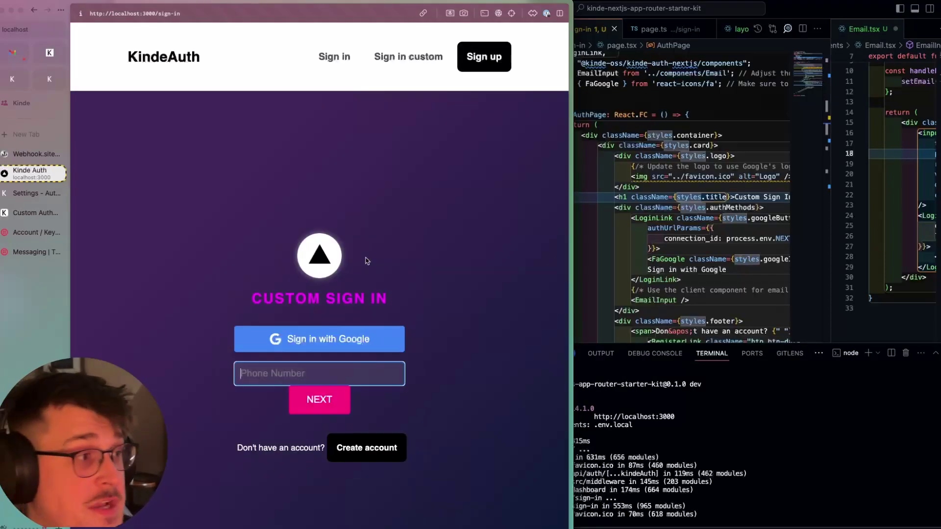
Look over the app's Custom Sign In page, then switch to the Kinde phone sign-in docs.
scroll(367, 260, "down", 3)
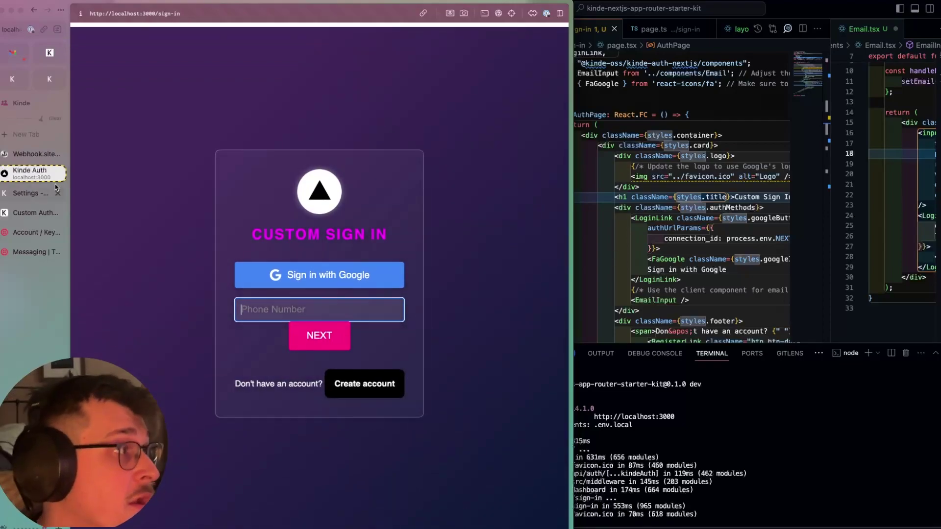
left_click(35, 213)
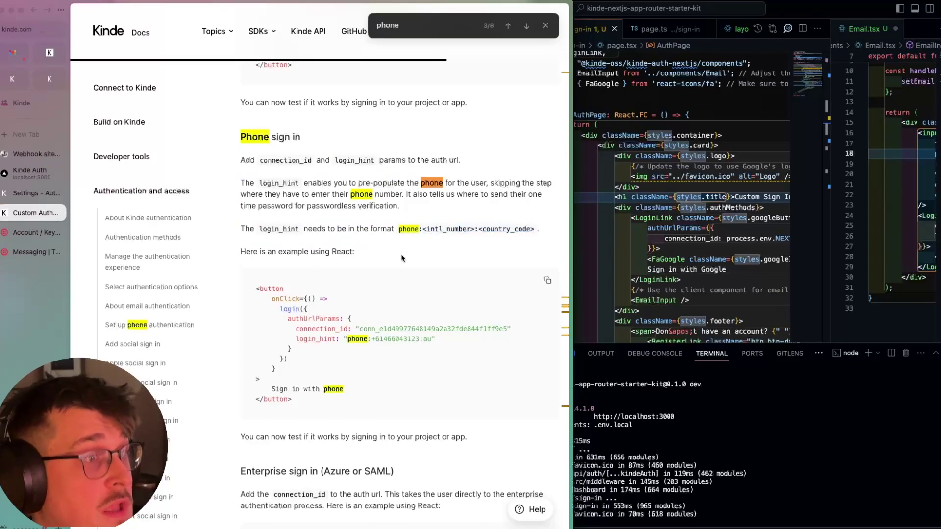
scroll(402, 259, "up", 4)
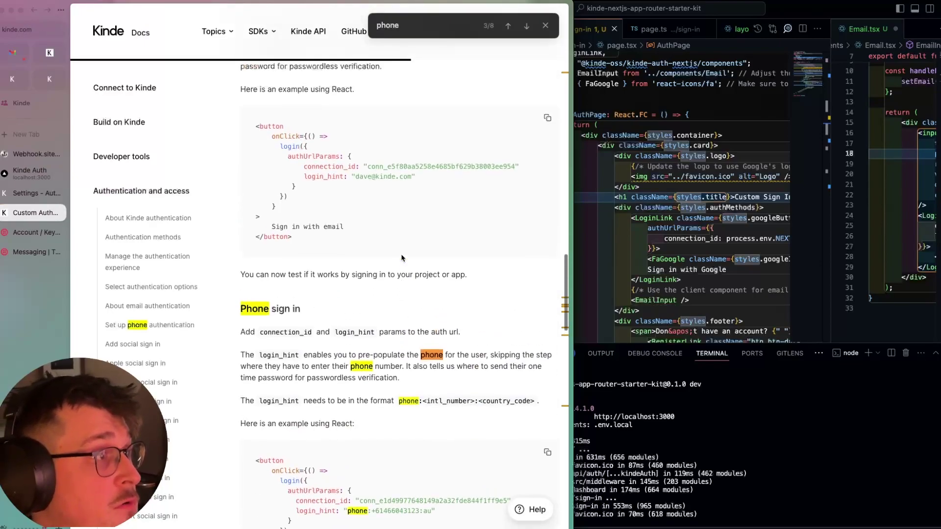
scroll(402, 259, "up", 1)
left_click_drag(434, 209, 353, 206)
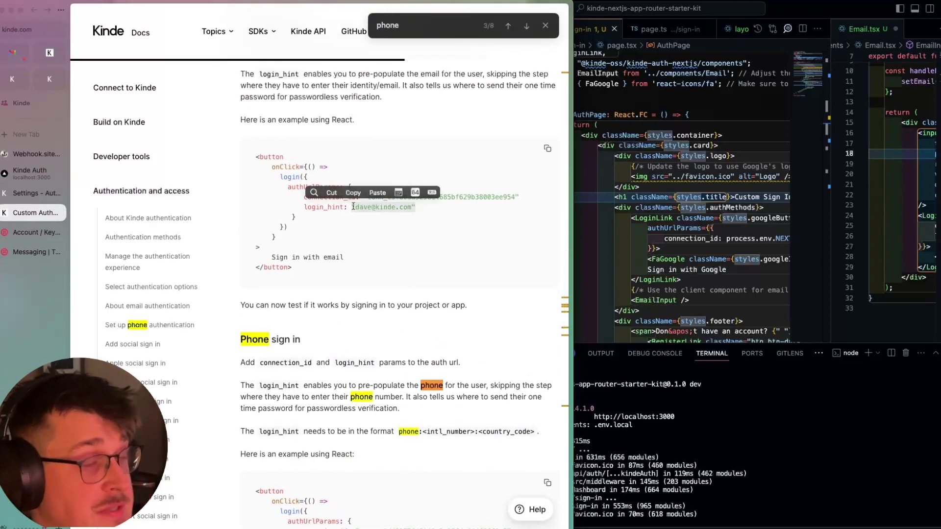
scroll(436, 316, "down", 4)
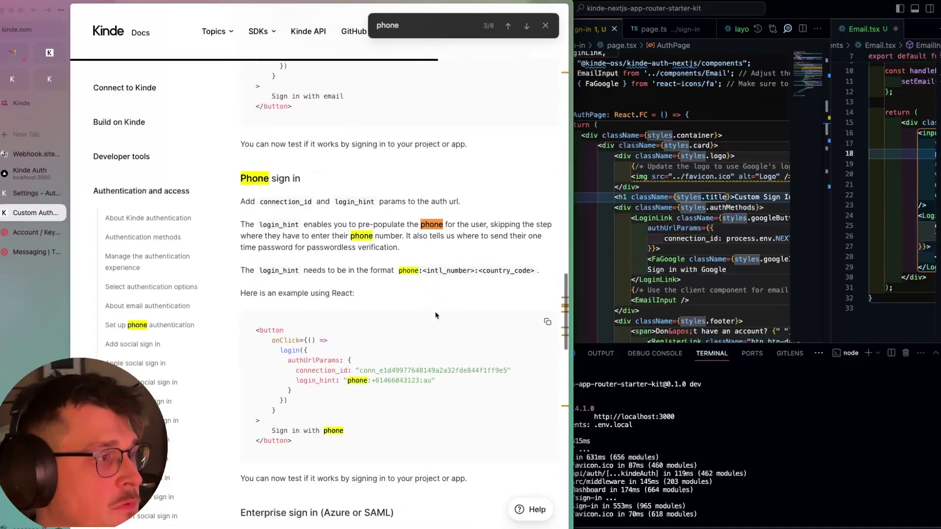
scroll(435, 315, "down", 1)
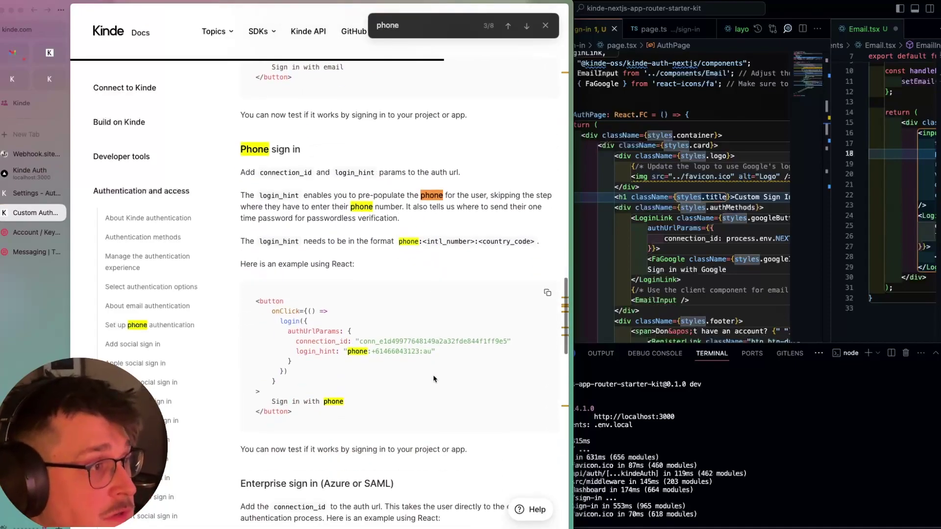
left_click_drag(346, 353, 433, 351)
left_click(432, 351)
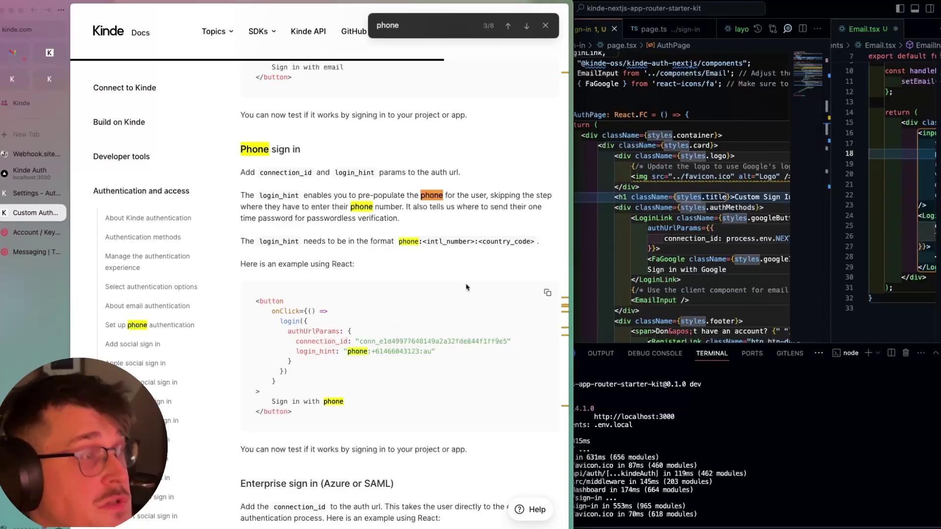
scroll(467, 287, "up", 3)
scroll(466, 287, "right", 1)
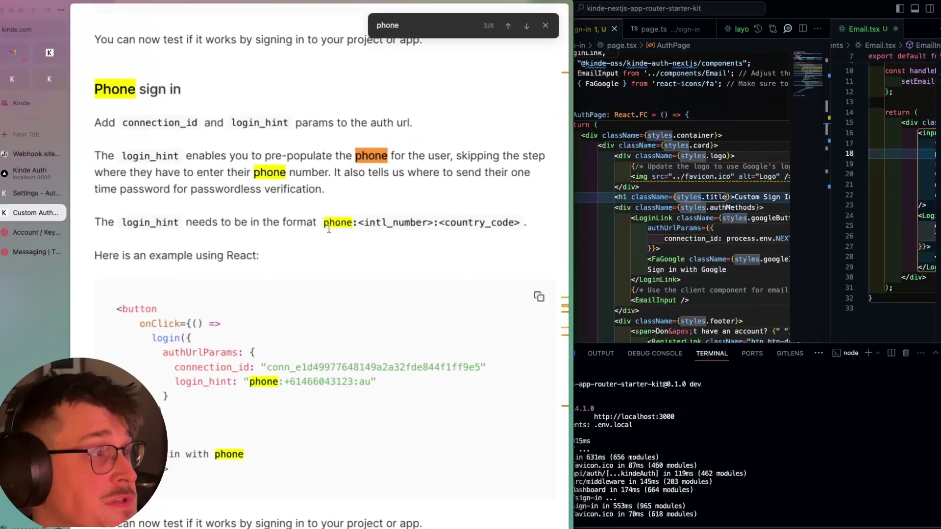
triple_click(396, 223)
left_click(440, 257)
double_click(467, 218)
left_click(462, 284)
scroll(460, 284, "left", 1)
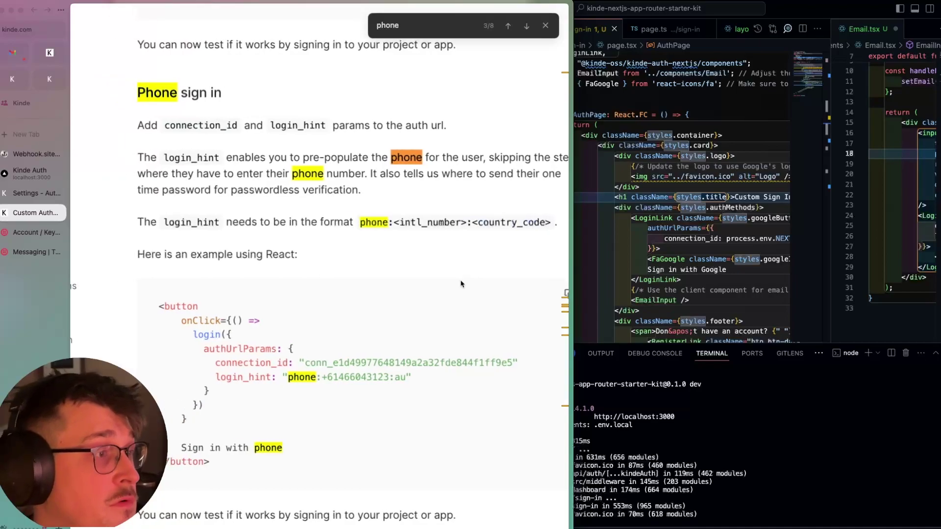
scroll(460, 284, "right", 1)
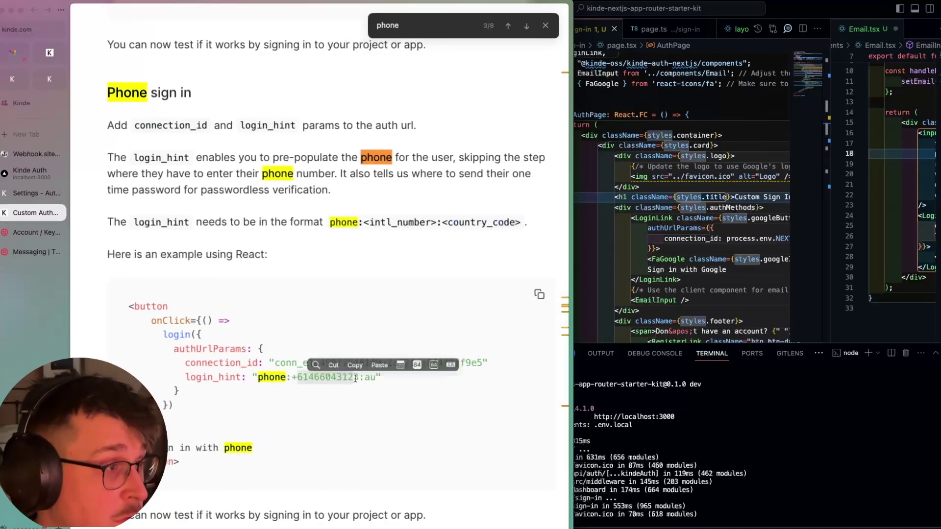
scroll(275, 380, "down", 3)
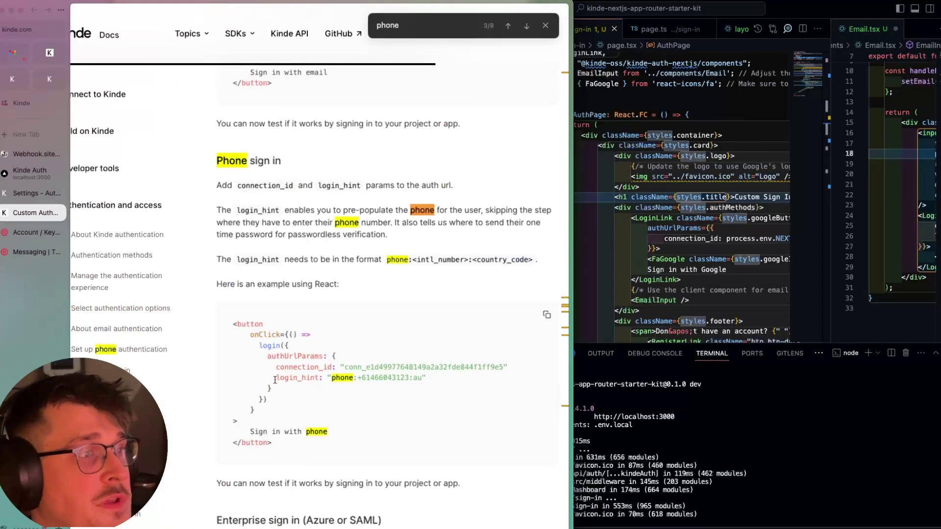
scroll(400, 237, "left", 1)
scroll(400, 238, "left", 1)
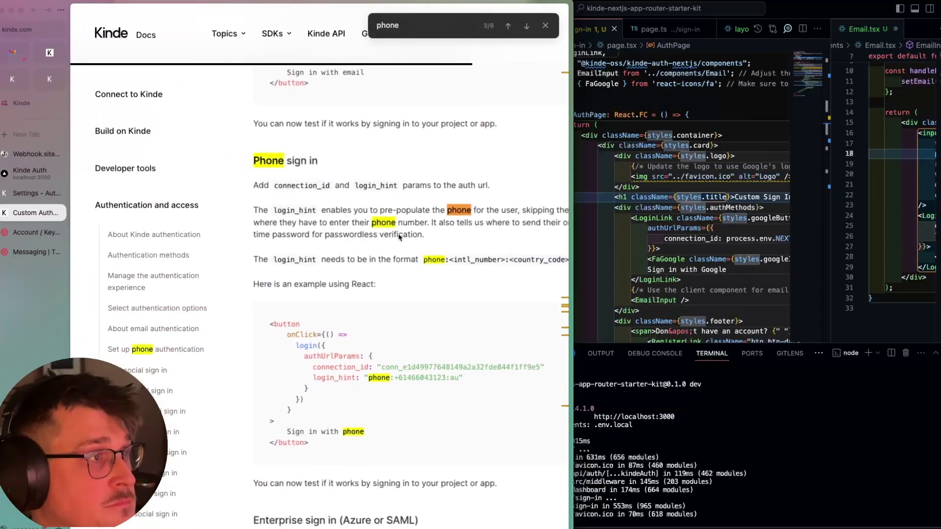